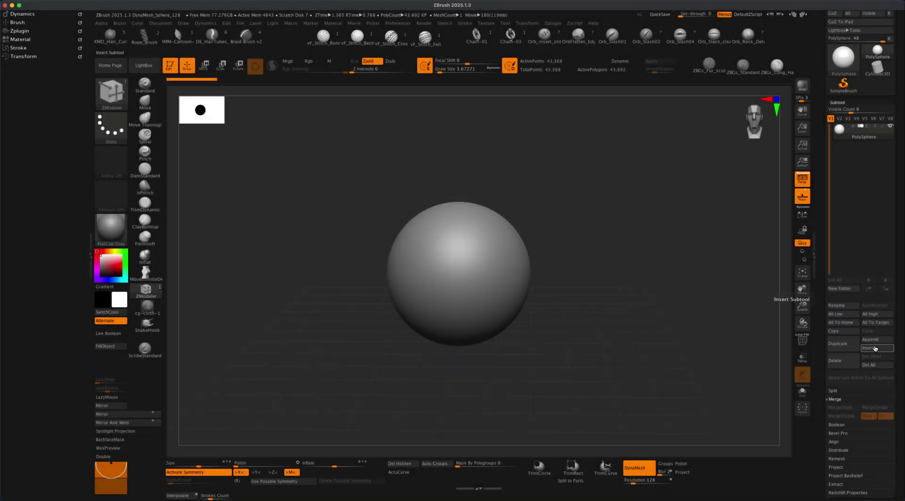
# - Insert a Ring3D subtool and delete the original PolySphere so only the ring remains
pyautogui.click(874, 347)
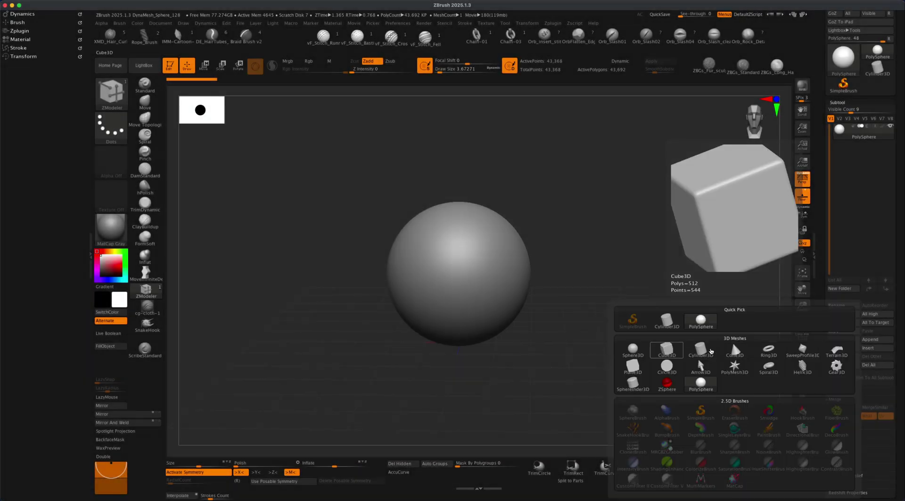
pyautogui.click(773, 349)
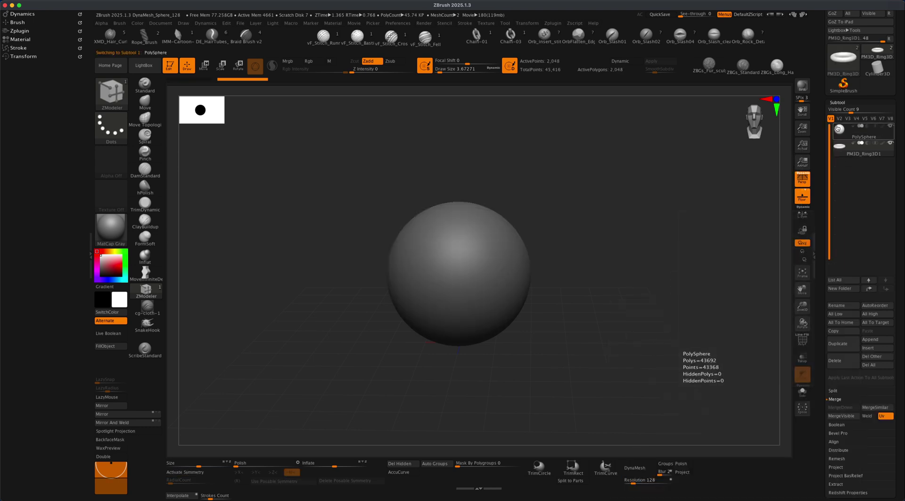
pyautogui.click(834, 360)
pyautogui.keyDown('alt'); pyautogui.moveTo(635, 325); pyautogui.dragTo(677, 316); pyautogui.keyUp('alt')
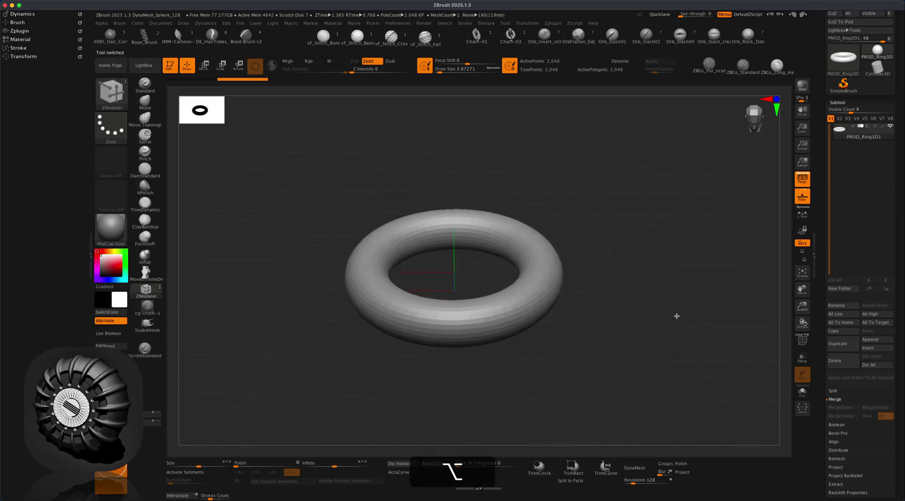
# - Show the ring's polyframe and apply the Inflate deformation to thicken the tube
pyautogui.click(803, 340)
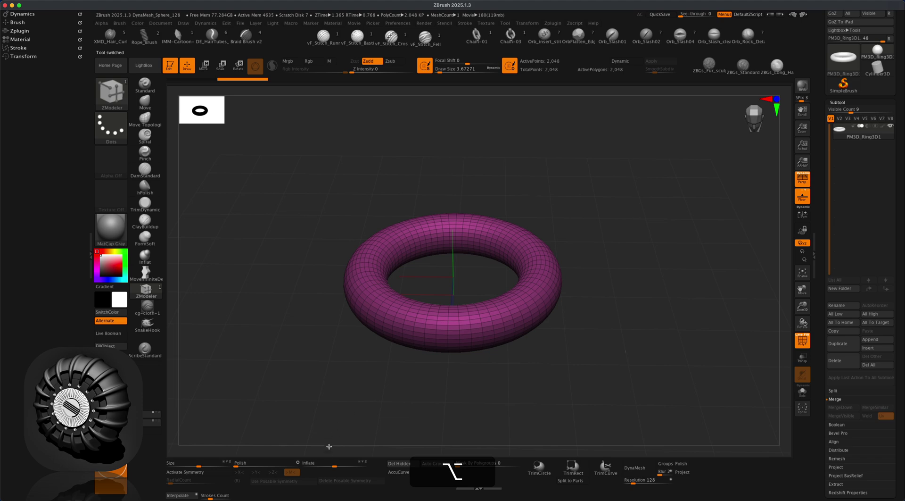
pyautogui.moveTo(335, 466); pyautogui.dragTo(372, 463)
pyautogui.moveTo(606, 383)
pyautogui.keyDown('alt'); pyautogui.mouseDown()
pyautogui.moveTo(606, 366)
pyautogui.moveTo(600, 379)
pyautogui.moveTo(580, 340)
pyautogui.moveTo(592, 384)
pyautogui.moveTo(588, 363)
pyautogui.moveTo(610, 365)
pyautogui.moveTo(607, 348)
pyautogui.moveTo(642, 364)
pyautogui.moveTo(632, 369)
pyautogui.mouseUp(); pyautogui.keyUp('alt')
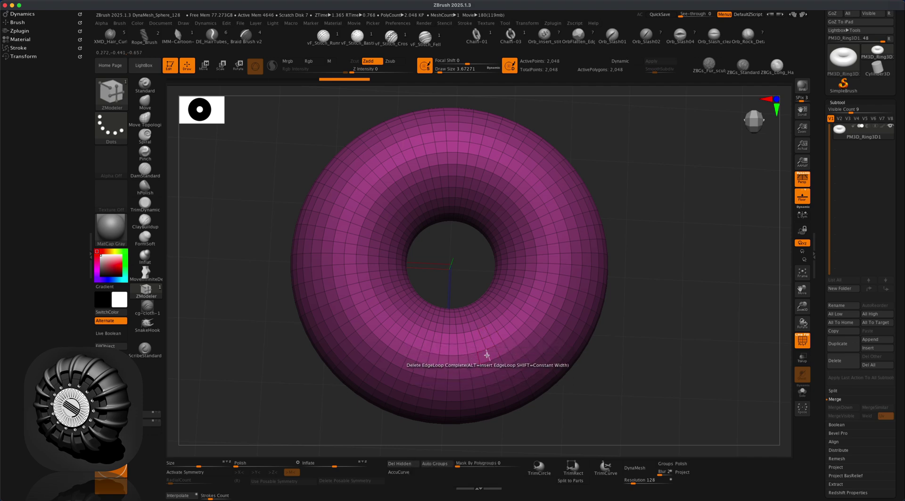
pyautogui.keyDown('alt'); pyautogui.moveTo(661, 384); pyautogui.dragTo(617, 383); pyautogui.keyUp('alt')
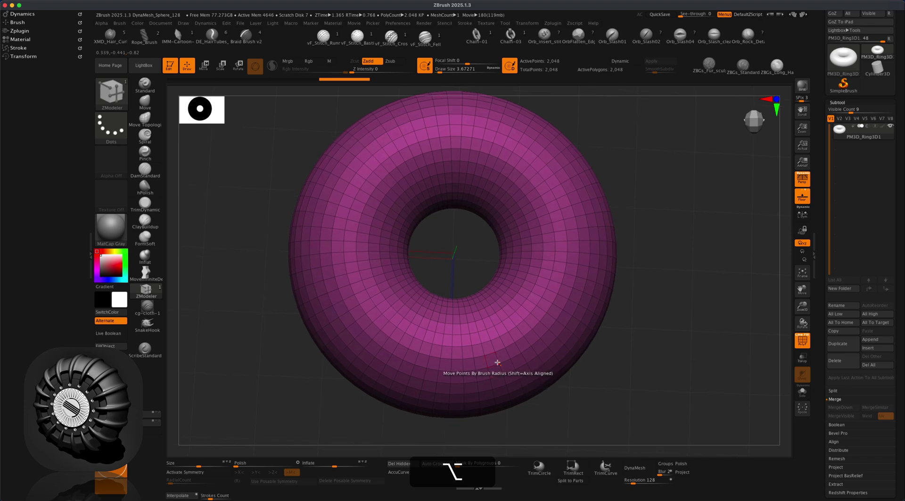
# - Set the ZModeler polygon action to PolyGroup with the Polyloop target
pyautogui.press('space')
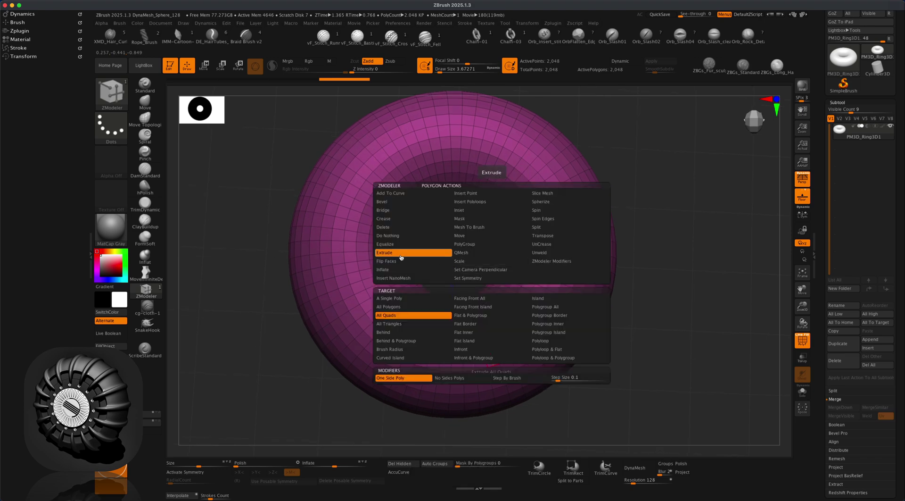
pyautogui.click(491, 244)
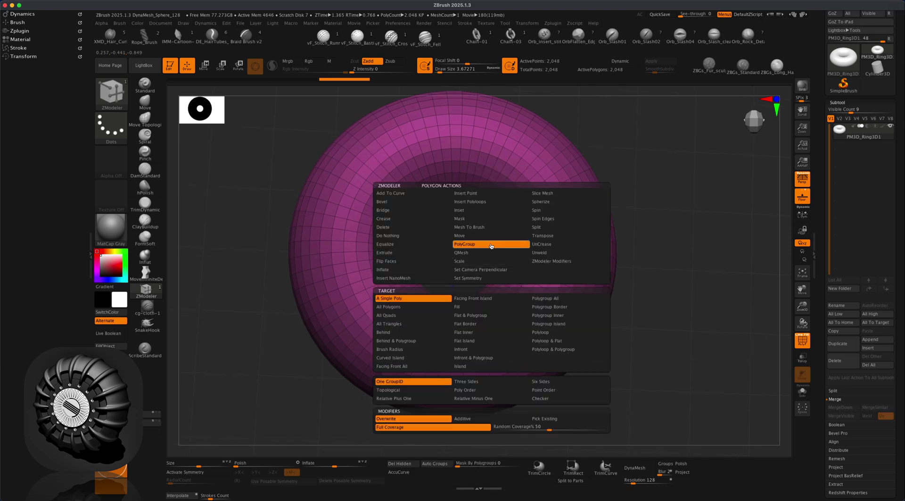
pyautogui.click(556, 332)
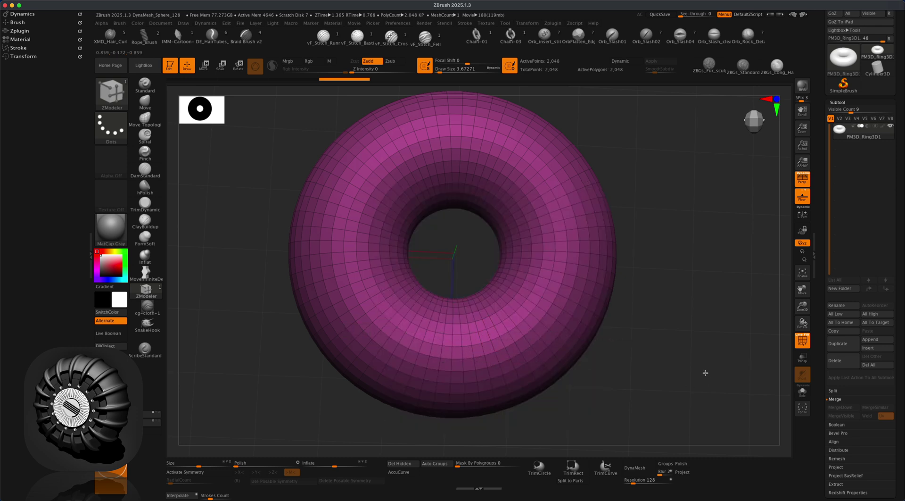
pyautogui.keyDown('alt'); pyautogui.moveTo(706, 373); pyautogui.dragTo(702, 380); pyautogui.keyUp('alt')
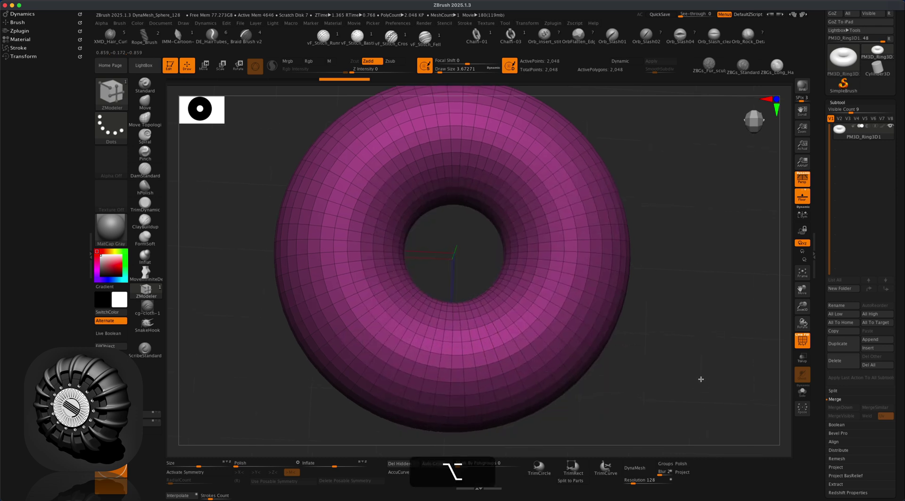
# - Assign every fourth polyloop across the tube to one shared polygroup, all the way around the ring
pyautogui.click(480, 362)
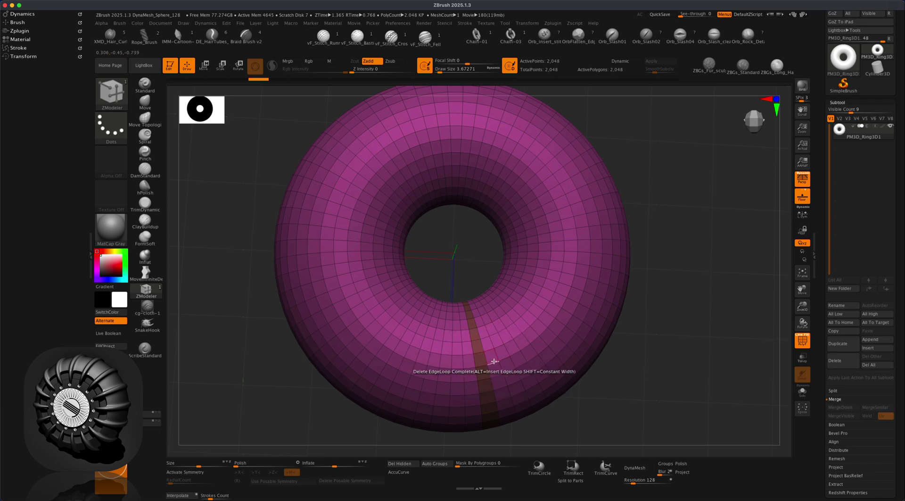
pyautogui.click(523, 341)
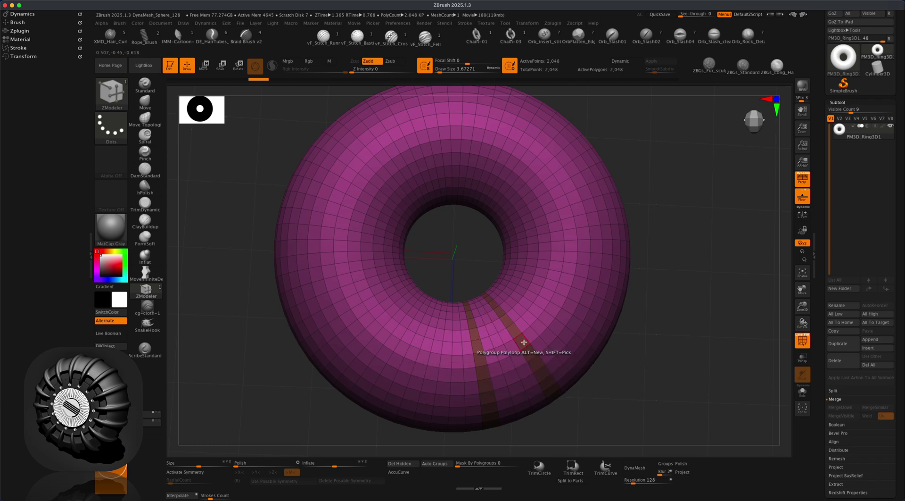
pyautogui.click(554, 311)
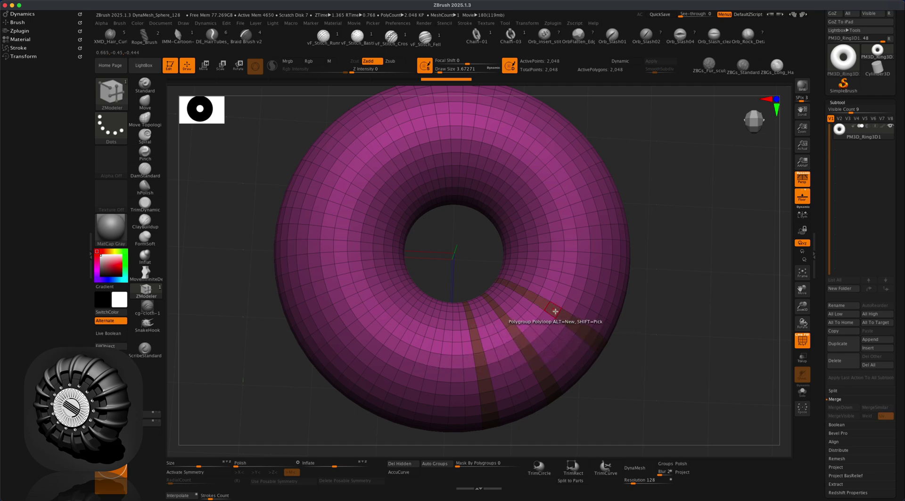
pyautogui.click(572, 269)
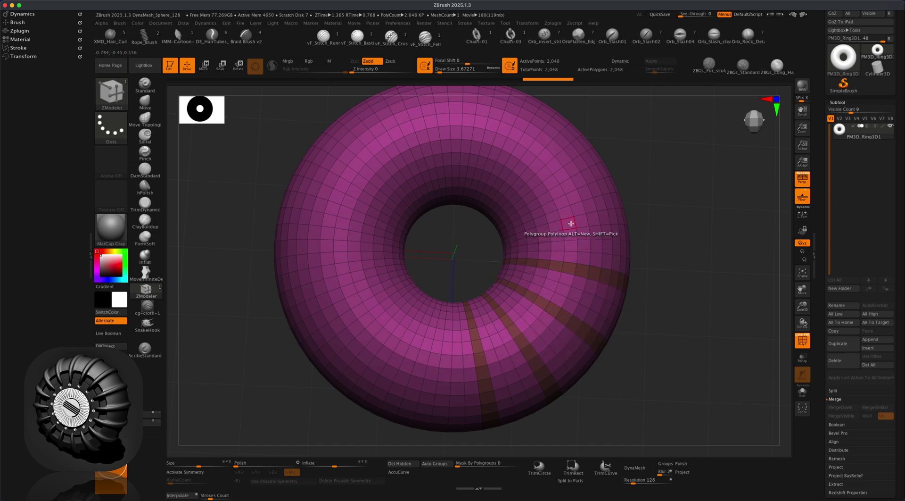
pyautogui.press('super+z')
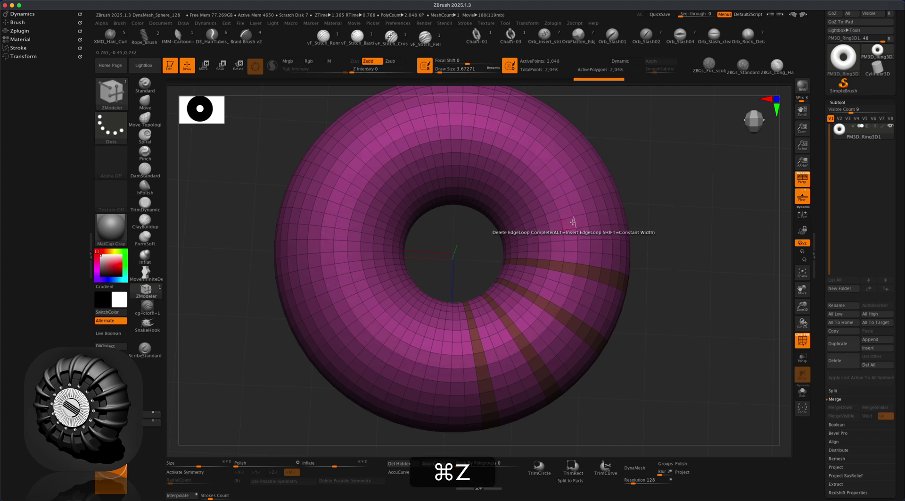
pyautogui.click(569, 222)
pyautogui.click(562, 174)
pyautogui.click(526, 138)
pyautogui.click(479, 123)
pyautogui.click(430, 122)
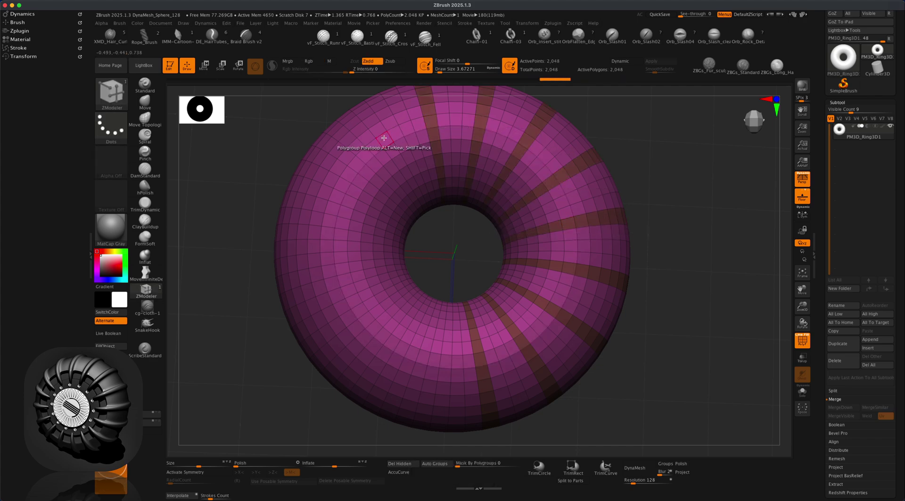
pyautogui.click(383, 136)
pyautogui.click(347, 171)
pyautogui.click(331, 220)
pyautogui.keyDown('alt'); pyautogui.moveTo(658, 365); pyautogui.dragTo(659, 339); pyautogui.keyUp('alt')
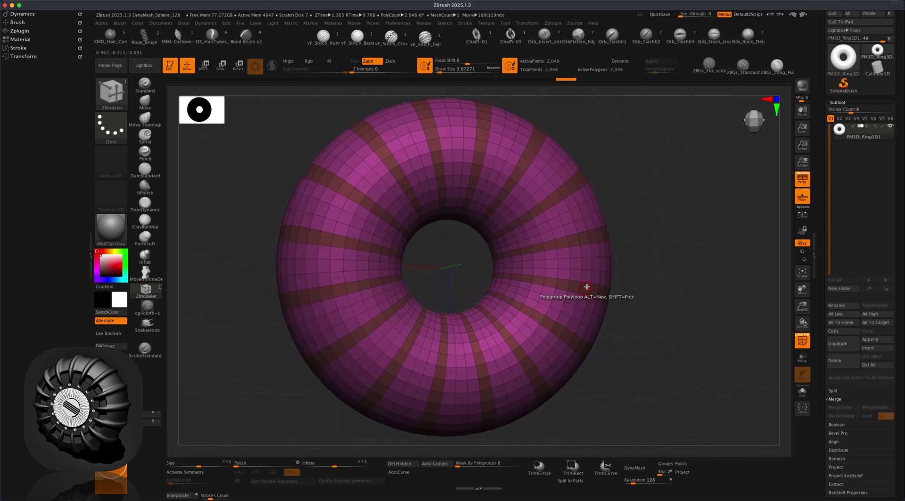
# - Extrude the striped polygroup outward into raised ribs, using the ZModeler Extrude polygon action with the Polygroup All target
pyautogui.press('space')
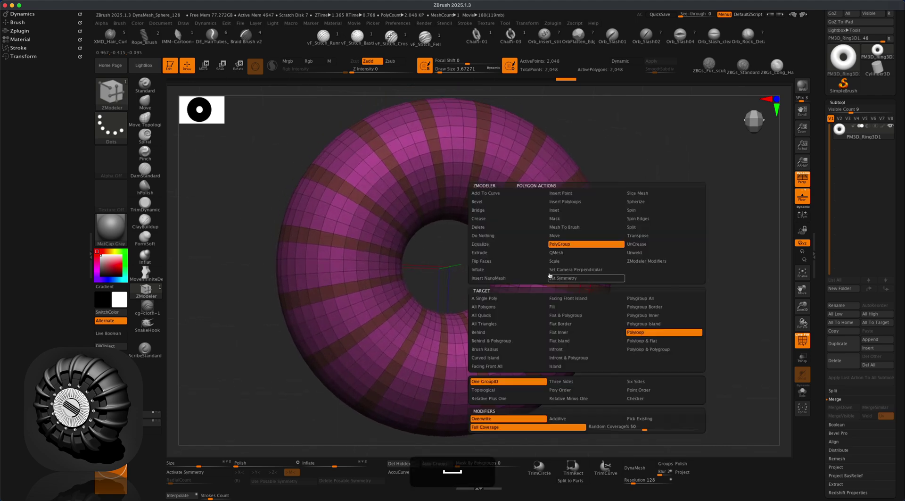
pyautogui.click(485, 252)
pyautogui.click(665, 307)
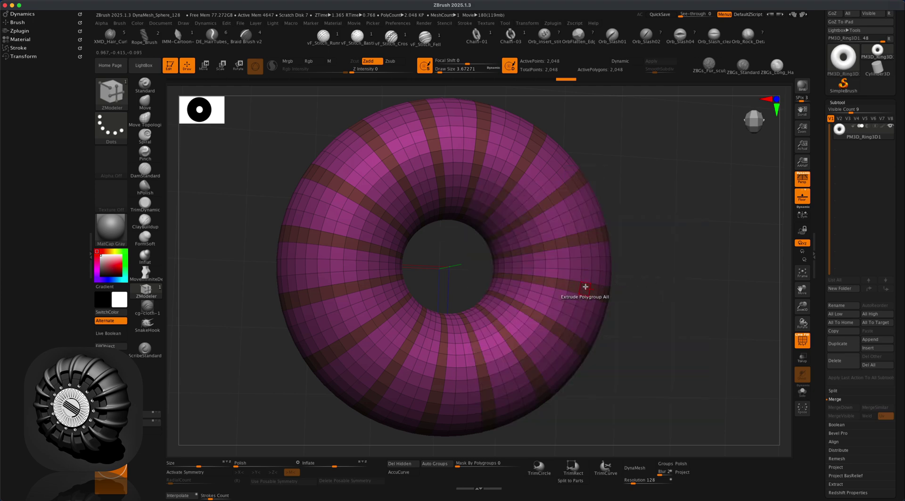
pyautogui.moveTo(586, 286); pyautogui.dragTo(567, 273)
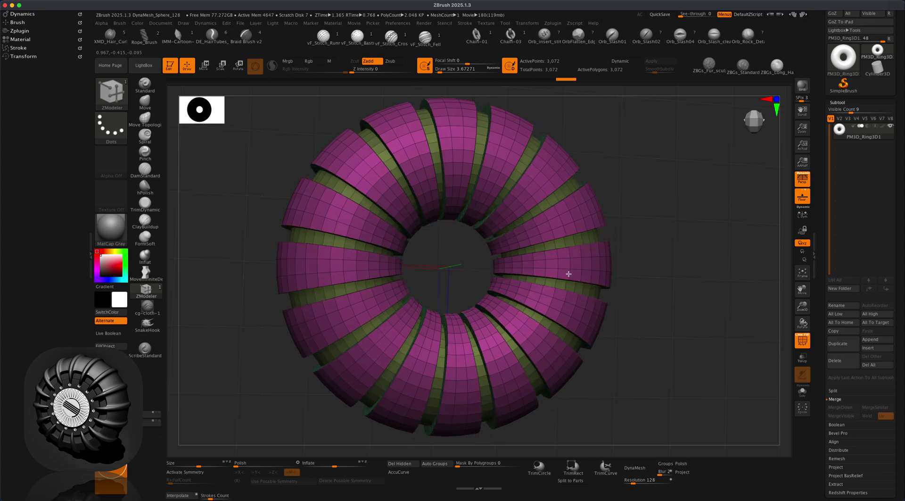
pyautogui.moveTo(576, 278); pyautogui.dragTo(600, 281)
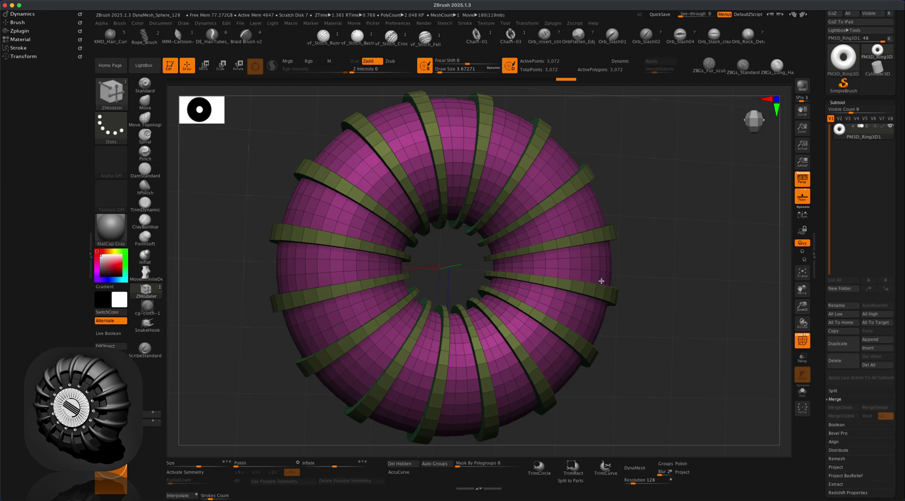
# - Hide the polyframe and subdivide the ribbed ring three times to smooth it
pyautogui.keyDown('alt'); pyautogui.moveTo(656, 316); pyautogui.dragTo(627, 314); pyautogui.keyUp('alt')
pyautogui.moveTo(673, 347); pyautogui.dragTo(675, 282)
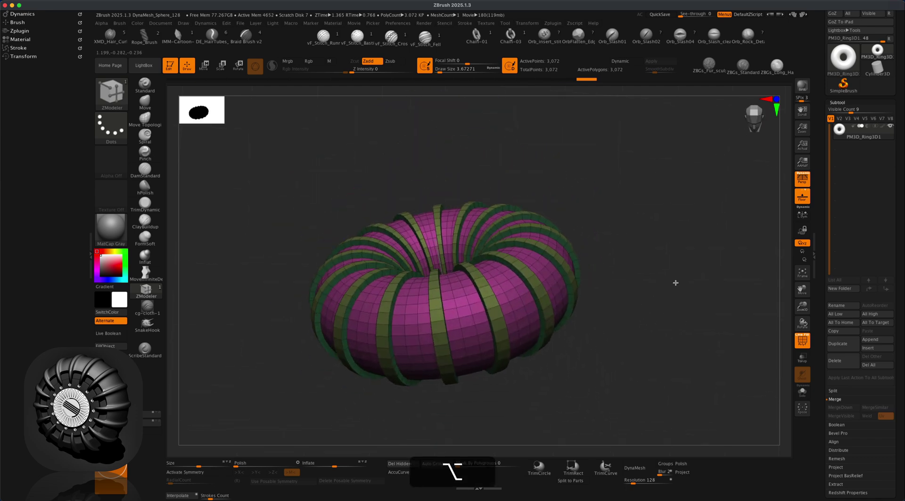
pyautogui.click(803, 340)
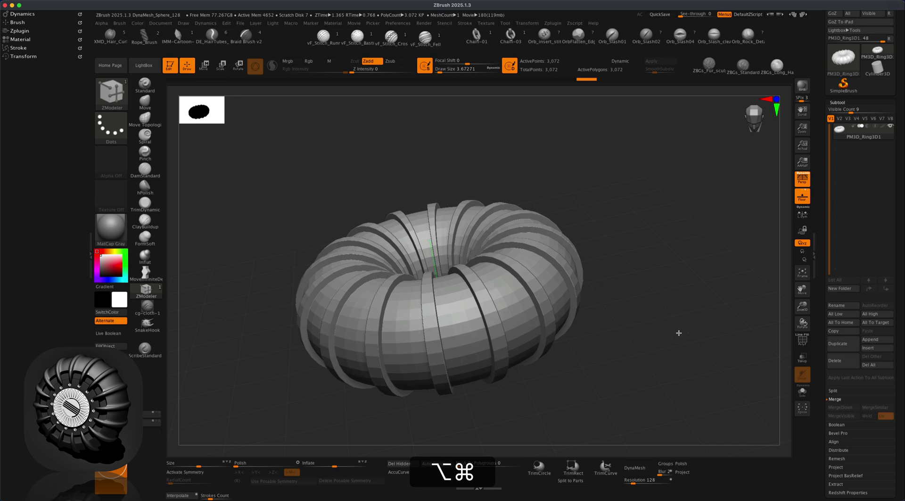
pyautogui.press('super+d')
pyautogui.press('super+d')
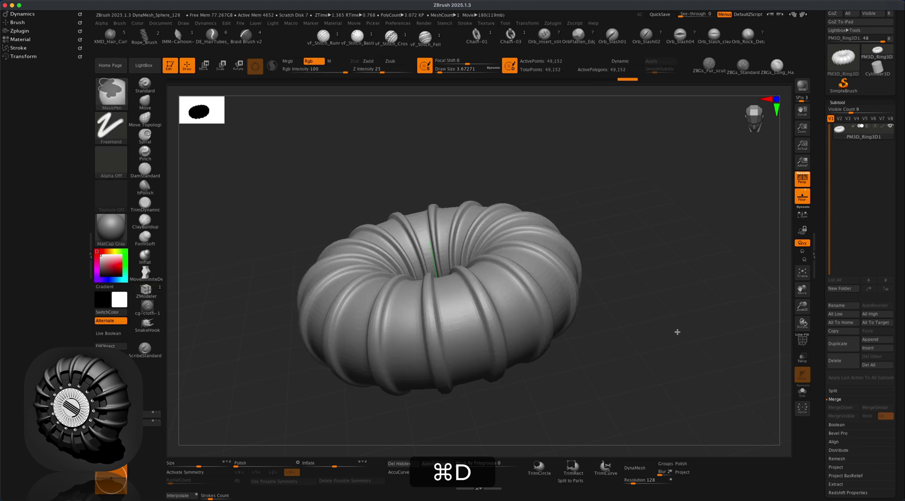
pyautogui.moveTo(650, 319)
pyautogui.mouseDown()
pyautogui.moveTo(659, 332)
pyautogui.moveTo(656, 308)
pyautogui.moveTo(638, 372)
pyautogui.moveTo(686, 221)
pyautogui.moveTo(651, 248)
pyautogui.mouseUp()
pyautogui.moveTo(566, 312); pyautogui.dragTo(716, 175)
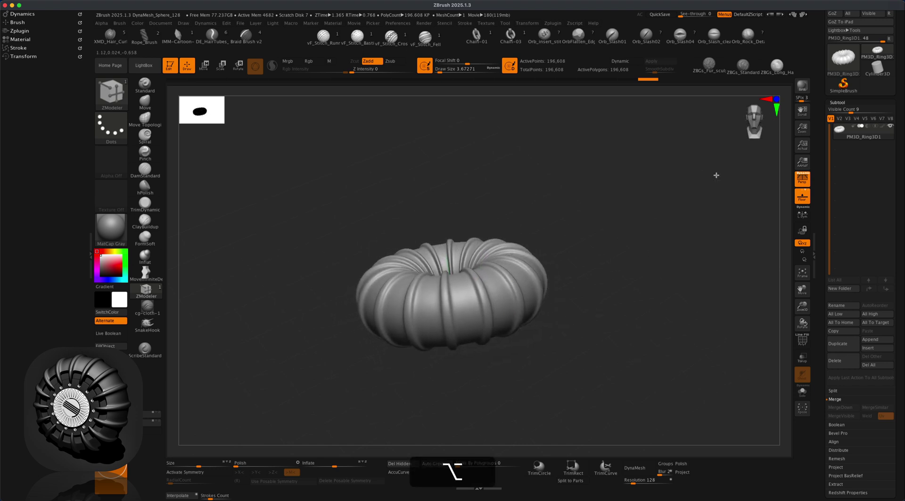
# - Rotate the ribbed ring 90 degrees so that it stands upright like a wheel
pyautogui.click(204, 68)
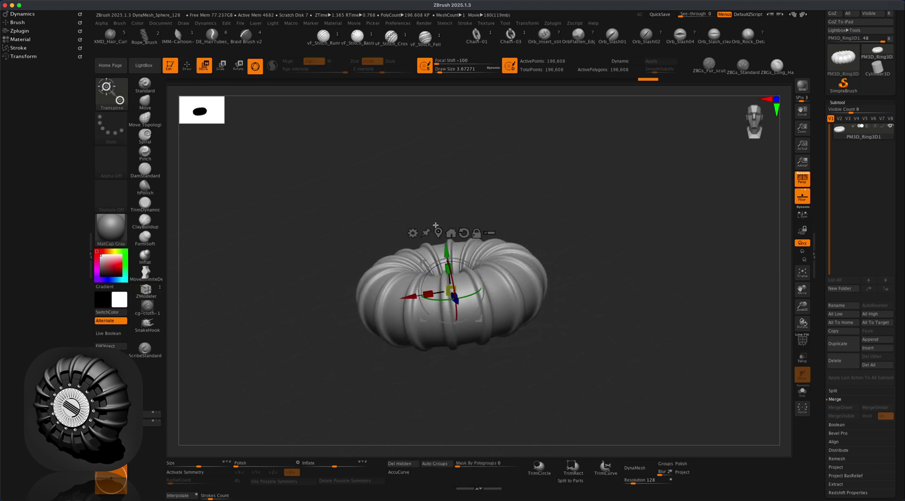
pyautogui.press('shift')
pyautogui.keyDown('shift'); pyautogui.moveTo(431, 271); pyautogui.dragTo(483, 262); pyautogui.keyUp('shift')
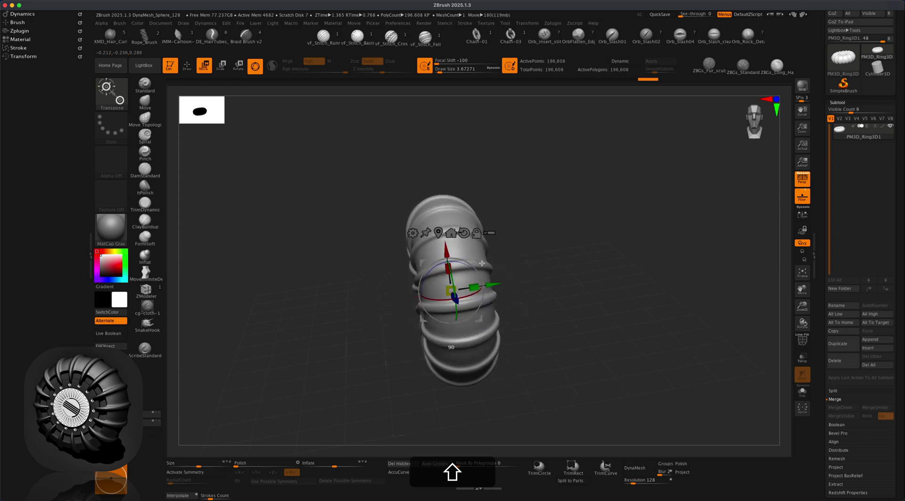
pyautogui.moveTo(584, 318)
pyautogui.keyDown('shift'); pyautogui.mouseDown()
pyautogui.moveTo(612, 317)
pyautogui.moveTo(561, 323)
pyautogui.moveTo(589, 321)
pyautogui.moveTo(578, 337)
pyautogui.moveTo(572, 325)
pyautogui.mouseUp(); pyautogui.keyUp('shift')
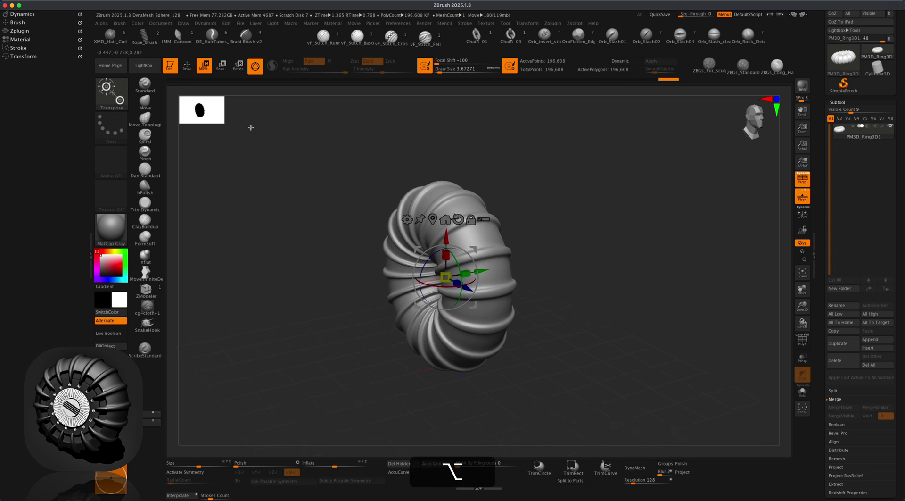
# - Stretch the upright ring along its own axis to make the tyre wider, and return to drawing mode
pyautogui.click(220, 70)
pyautogui.moveTo(594, 295); pyautogui.dragTo(496, 274)
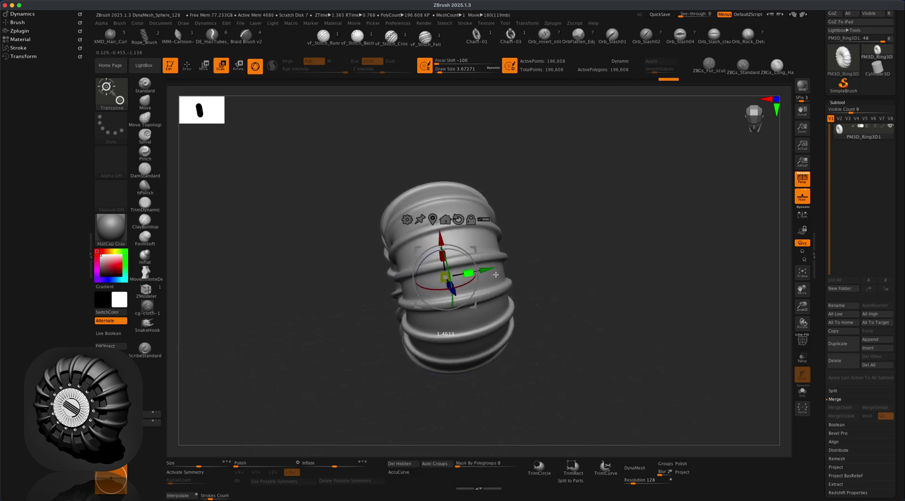
pyautogui.moveTo(584, 319); pyautogui.dragTo(611, 301)
pyautogui.press('q')
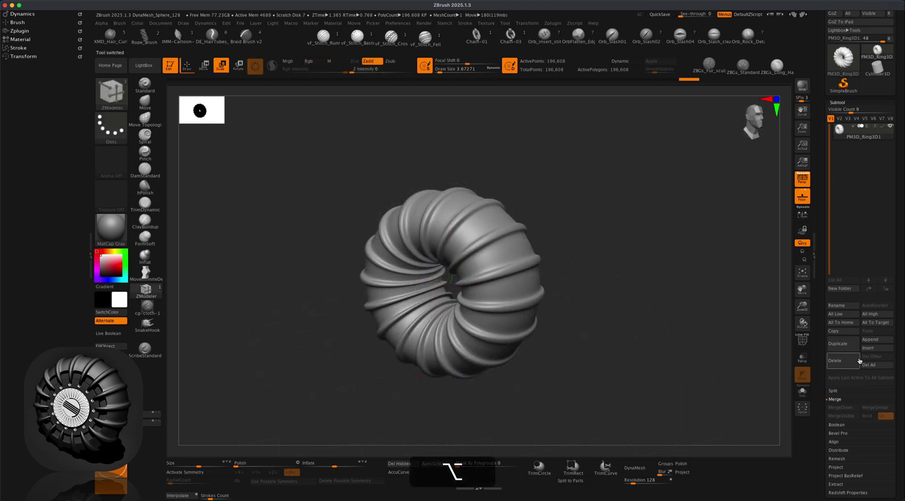
# - Insert a Cylinder3D subtool and fit it into the ring's hole, turned along the ring's axis and scaled down slightly
pyautogui.click(872, 349)
pyautogui.click(711, 347)
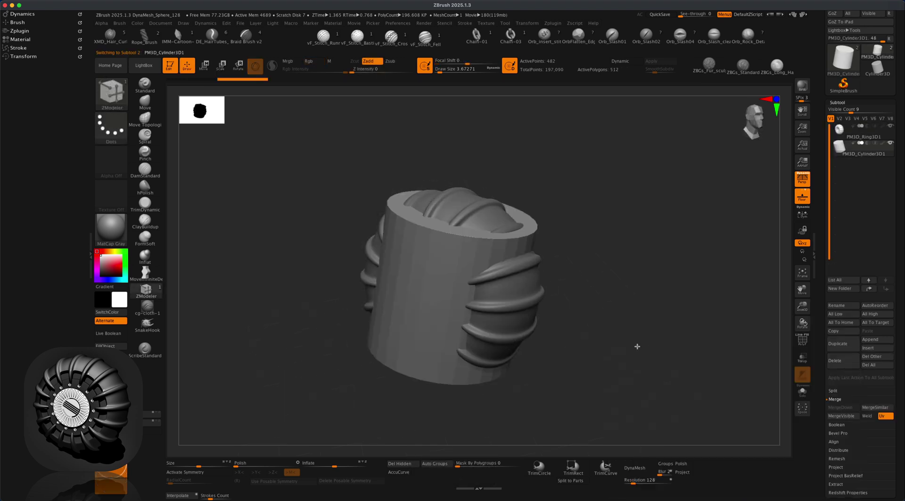
pyautogui.click(206, 67)
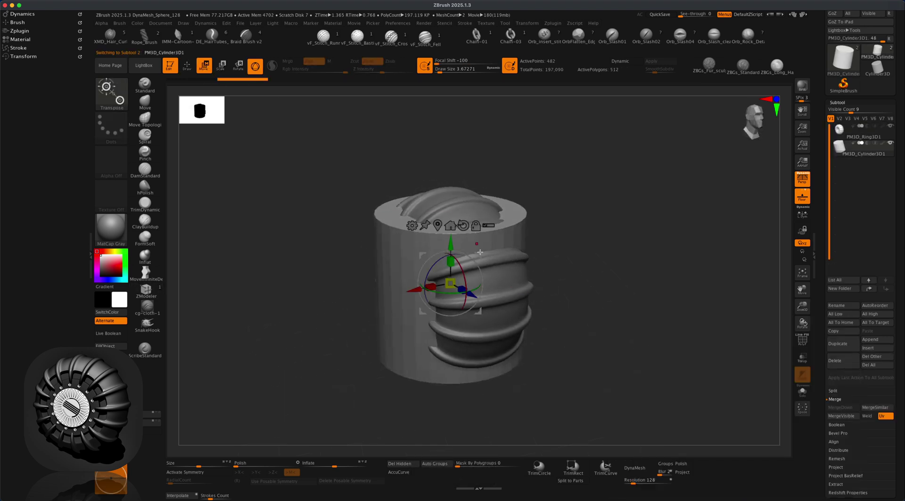
pyautogui.press('shift')
pyautogui.keyDown('shift'); pyautogui.moveTo(435, 265); pyautogui.dragTo(402, 329); pyautogui.keyUp('shift')
pyautogui.moveTo(454, 280)
pyautogui.mouseDown()
pyautogui.moveTo(441, 285)
pyautogui.moveTo(450, 284)
pyautogui.mouseUp()
pyautogui.keyDown('alt'); pyautogui.moveTo(618, 266); pyautogui.dragTo(606, 292); pyautogui.keyUp('alt')
pyautogui.moveTo(622, 225)
pyautogui.mouseDown()
pyautogui.moveTo(643, 221)
pyautogui.moveTo(637, 235)
pyautogui.mouseUp()
# - Subdivide the cylinder five times and lengthen it along its axis so both ends protrude from the ring
pyautogui.press('super')
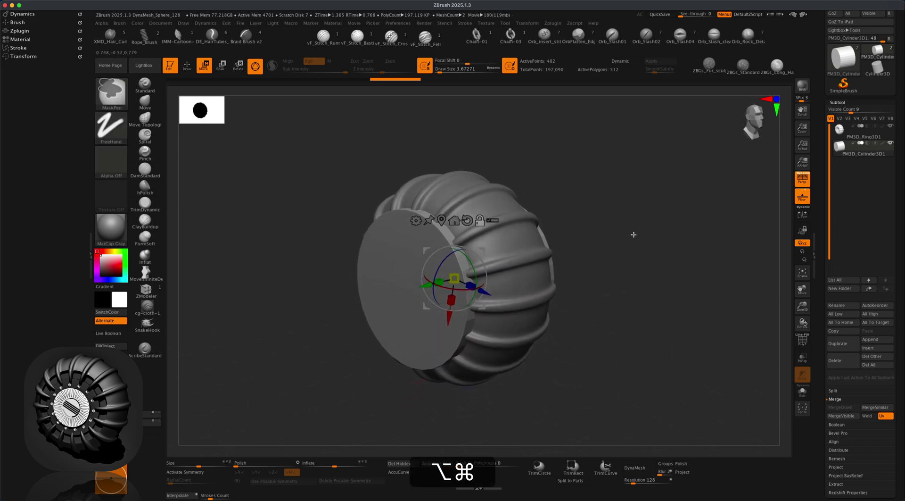
pyautogui.press('super+d')
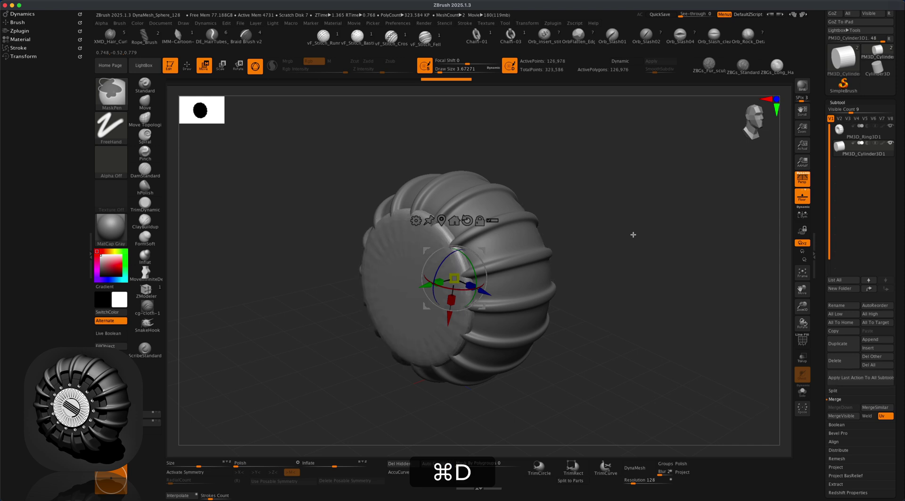
pyautogui.press('super+d')
pyautogui.moveTo(438, 282); pyautogui.dragTo(428, 286)
pyautogui.moveTo(560, 268); pyautogui.dragTo(625, 262)
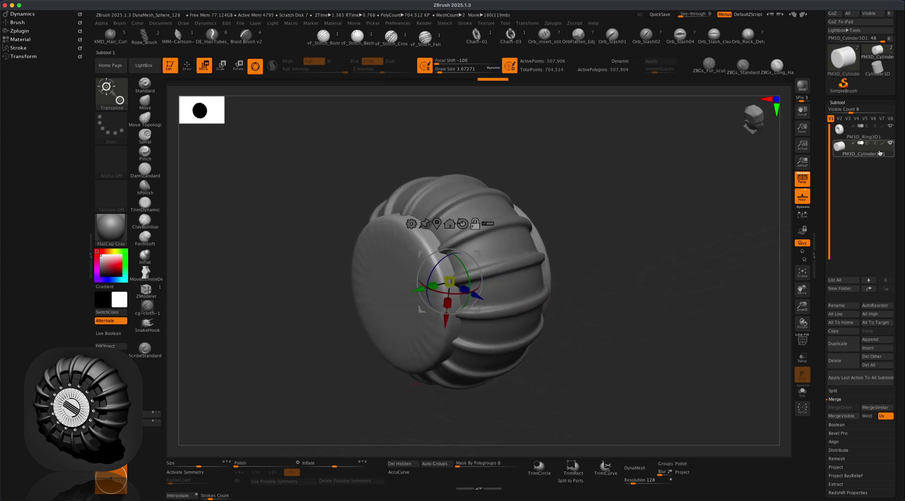
# - Subtract the cylinder from the ribbed ring with Live Boolean and adjust the cylinder's scale so the ribs' ends overhang the opening
pyautogui.moveTo(870, 145)
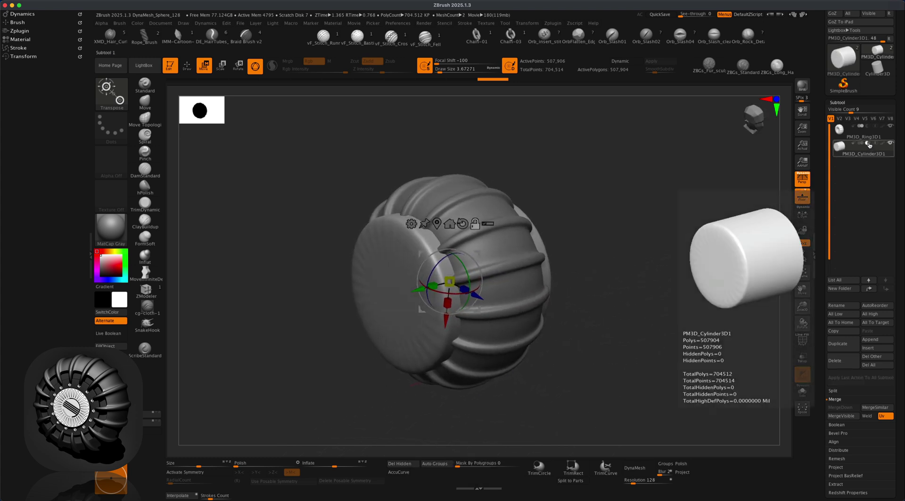
pyautogui.click(111, 333)
pyautogui.moveTo(262, 326); pyautogui.dragTo(331, 355)
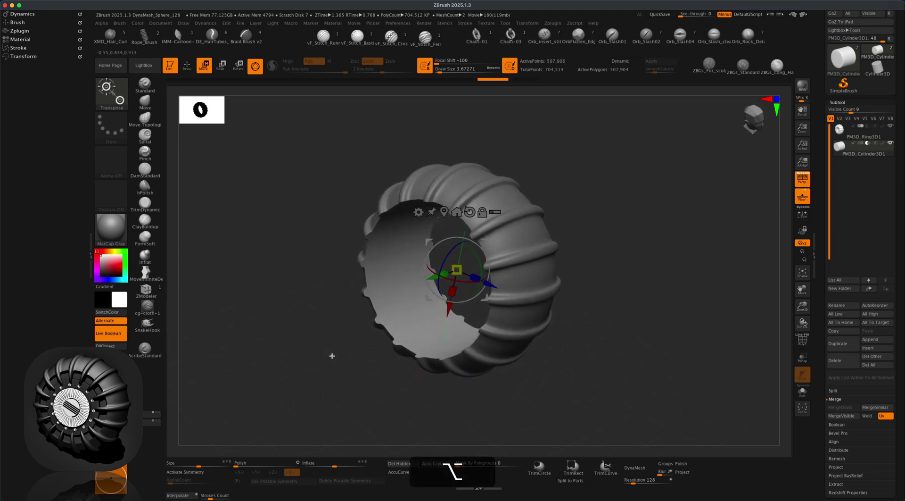
pyautogui.keyDown('alt'); pyautogui.moveTo(628, 296); pyautogui.dragTo(629, 311); pyautogui.keyUp('alt')
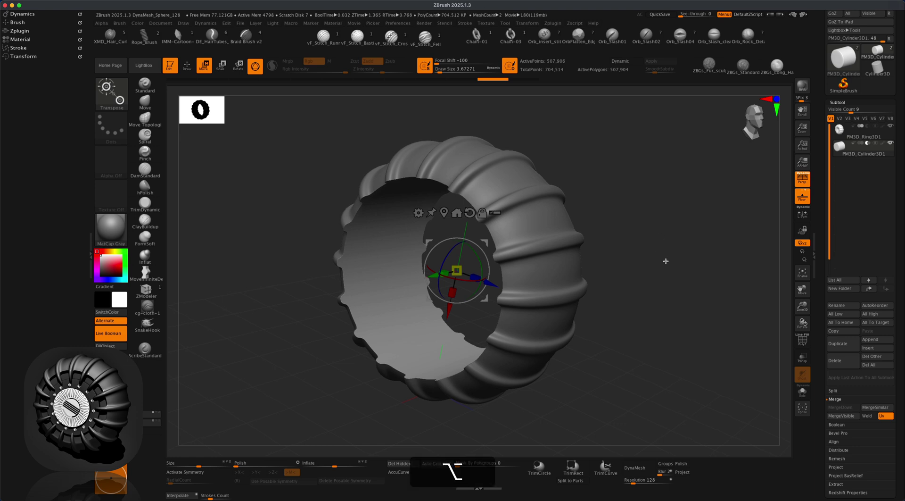
pyautogui.moveTo(665, 261); pyautogui.dragTo(656, 274)
pyautogui.moveTo(677, 199); pyautogui.dragTo(671, 214)
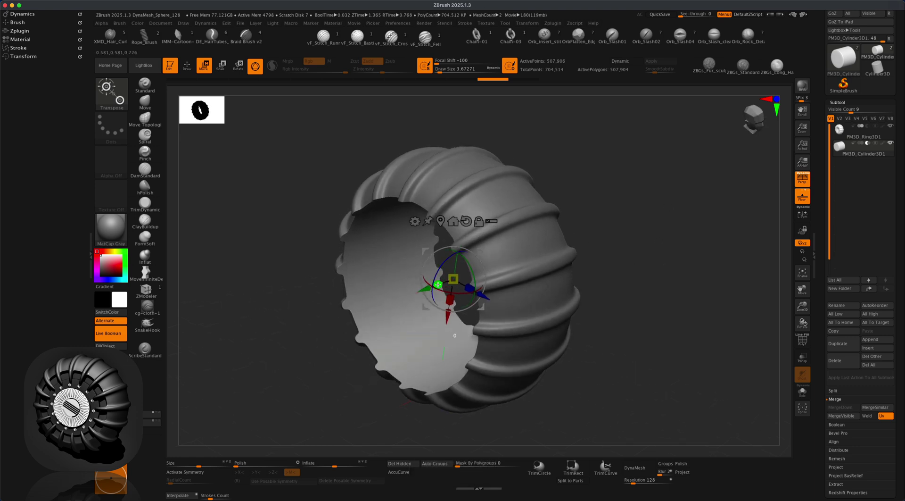
pyautogui.moveTo(458, 276); pyautogui.dragTo(459, 275)
pyautogui.keyDown('alt'); pyautogui.moveTo(339, 325); pyautogui.dragTo(631, 276); pyautogui.keyUp('alt')
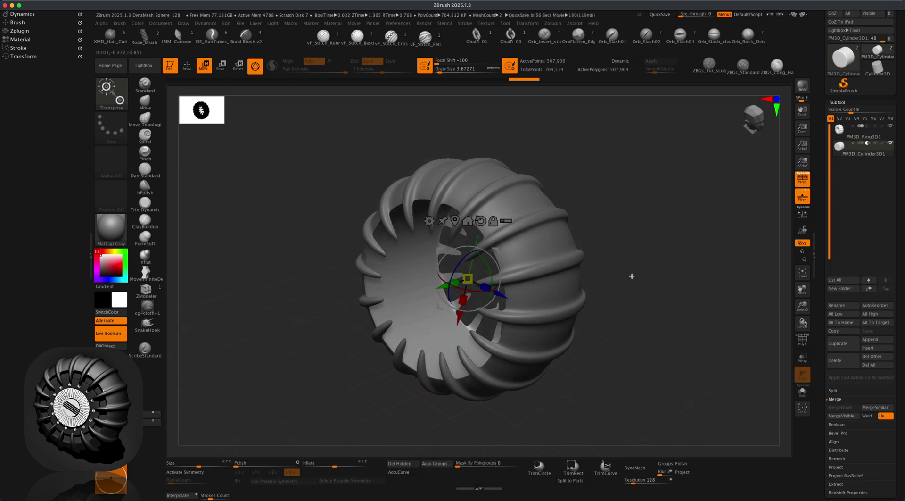
# - Insert a second Cylinder3D subtool, turn it along the wheel's axis and scale it down to fit the opening
pyautogui.click(877, 348)
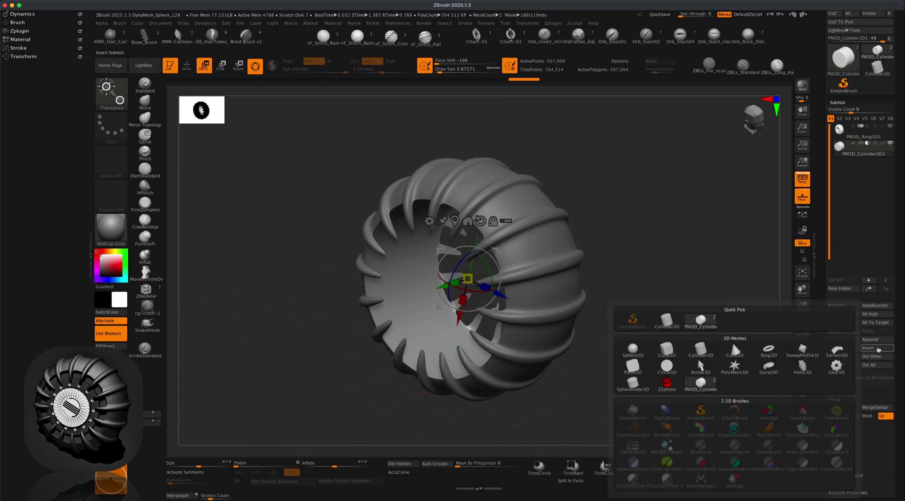
pyautogui.click(701, 350)
pyautogui.moveTo(690, 261); pyautogui.dragTo(522, 273)
pyautogui.keyDown('shift'); pyautogui.moveTo(450, 262); pyautogui.dragTo(417, 331); pyautogui.keyUp('shift')
pyautogui.moveTo(470, 273)
pyautogui.mouseDown()
pyautogui.moveTo(454, 294)
pyautogui.moveTo(467, 282)
pyautogui.mouseUp()
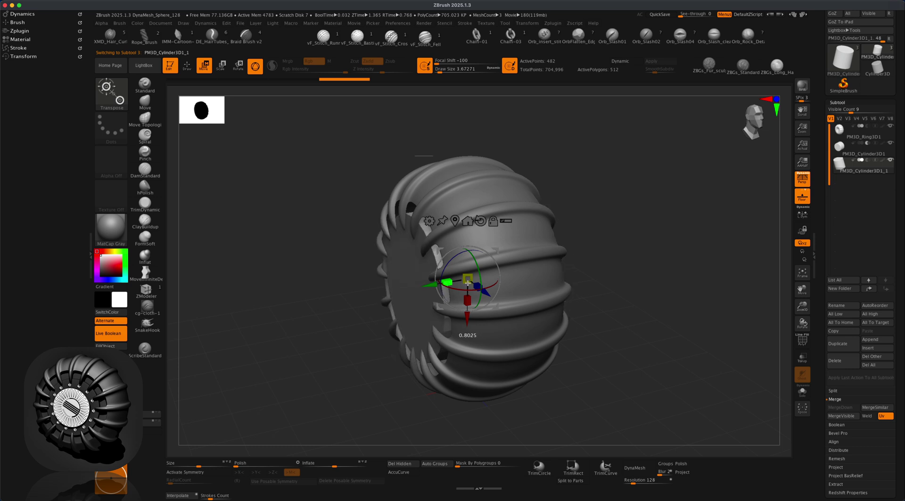
pyautogui.moveTo(609, 257); pyautogui.dragTo(642, 302)
# - Isolate the new cylinder with polyframe on and, with X symmetry, delete its inner side edge loops using ZModeler's Delete EdgeLoop Complete
pyautogui.click(802, 391)
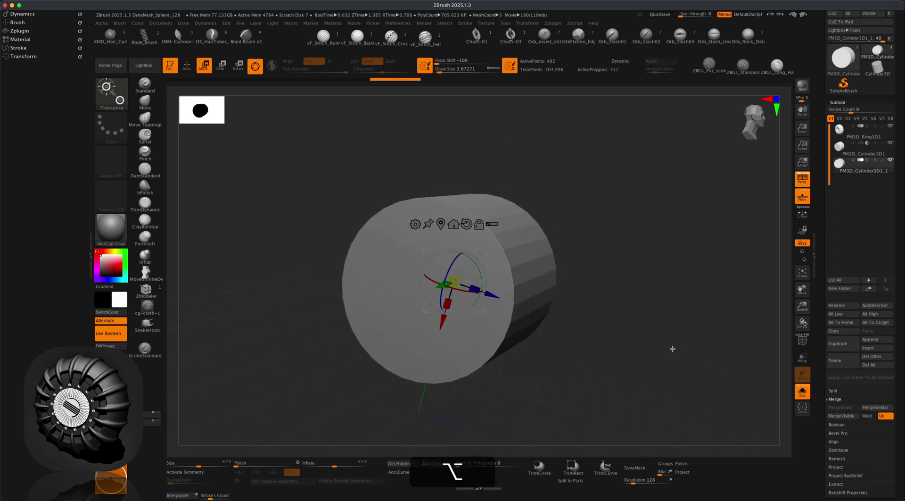
pyautogui.click(803, 339)
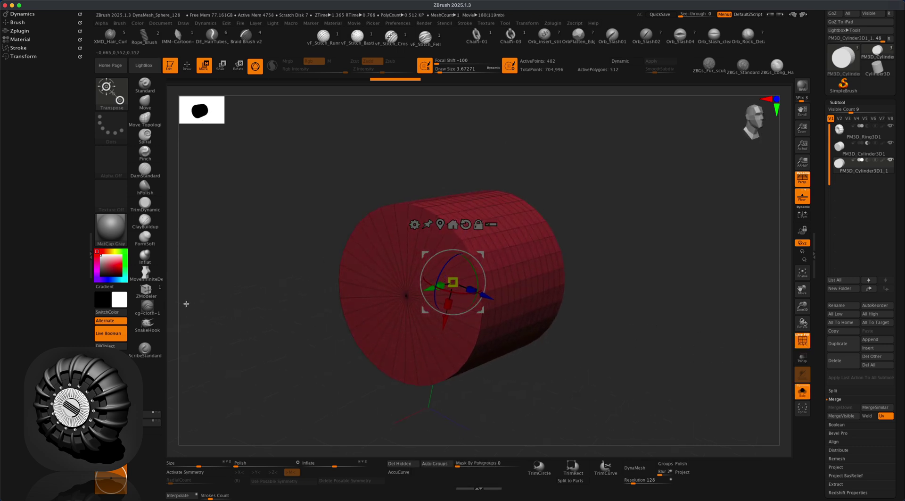
pyautogui.click(147, 292)
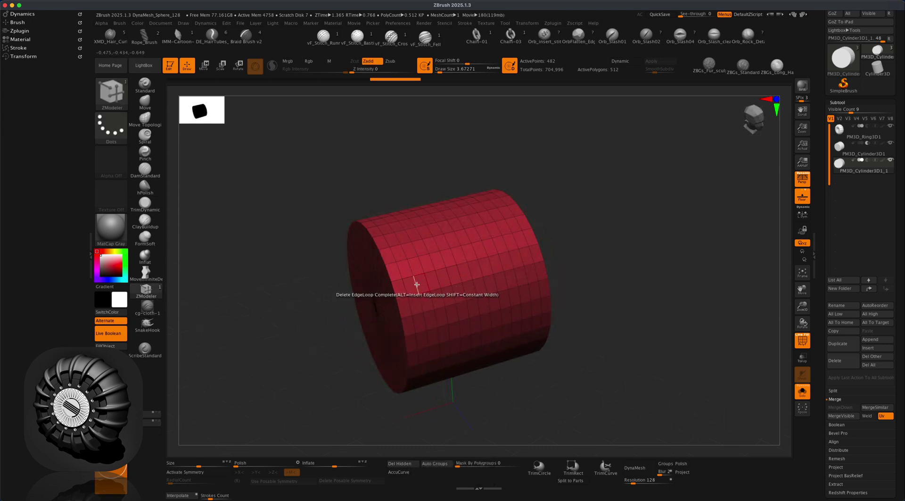
pyautogui.press('space')
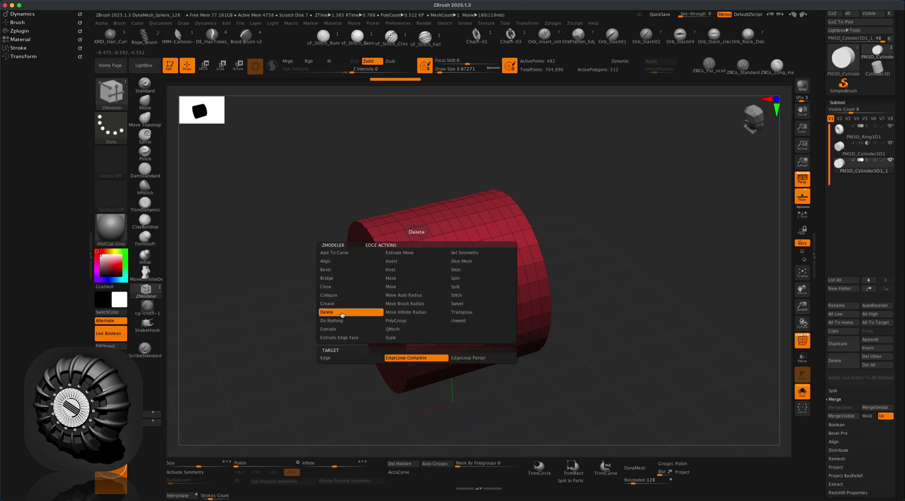
pyautogui.click(404, 358)
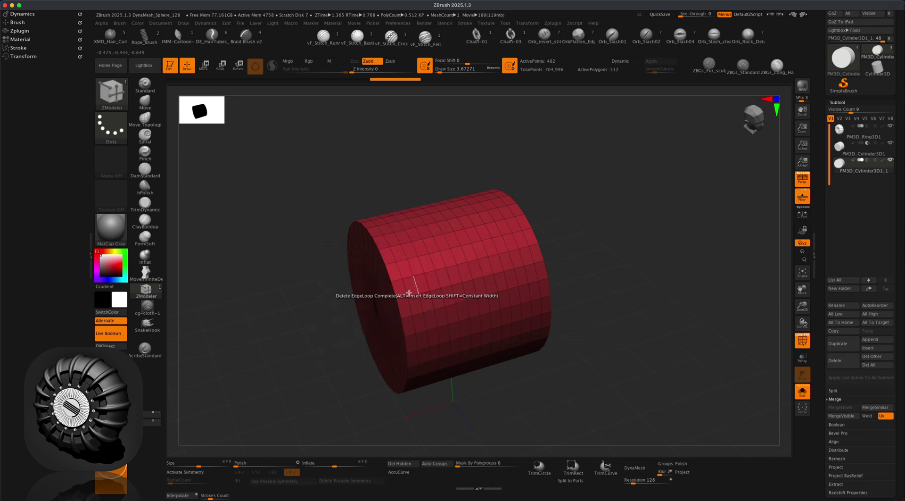
pyautogui.click(197, 472)
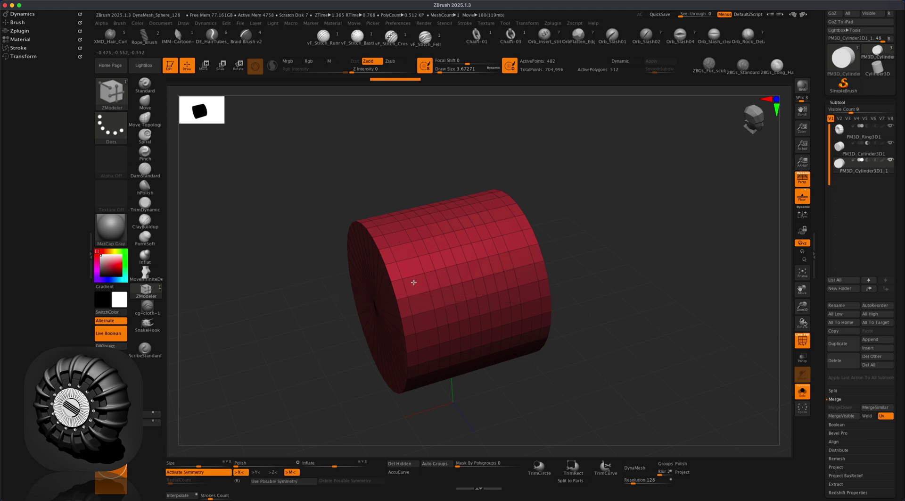
pyautogui.click(437, 277)
pyautogui.click(446, 274)
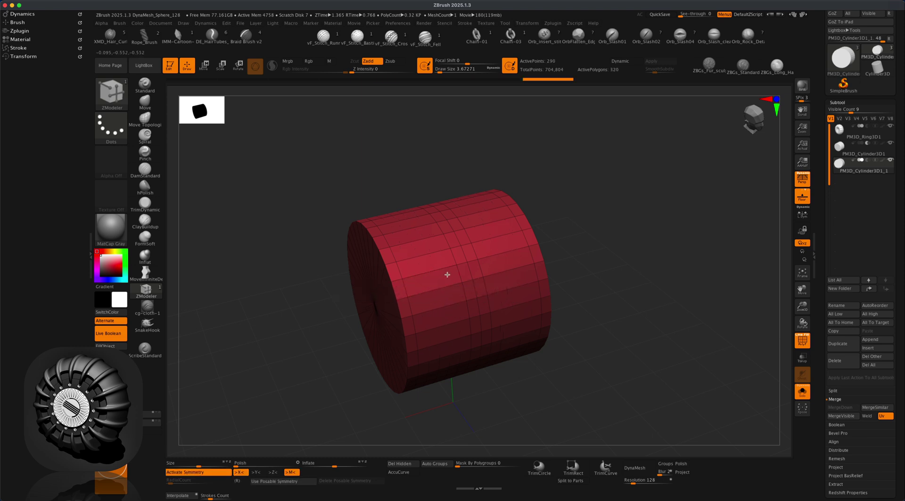
pyautogui.click(457, 272)
pyautogui.click(462, 269)
pyautogui.click(452, 268)
pyautogui.moveTo(618, 335); pyautogui.dragTo(623, 331)
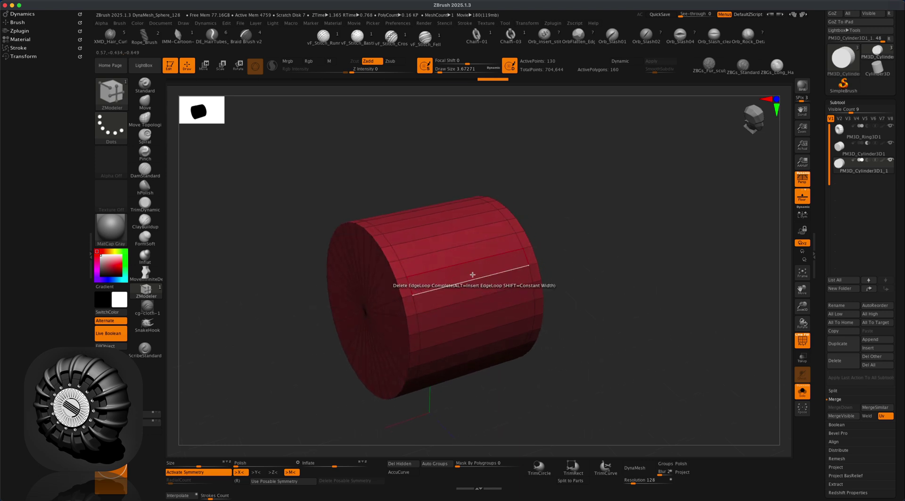
# - Extrude the wide middle band of the cylinder outward with ZModeler's Extrude action on the Polyloop target
pyautogui.press('space')
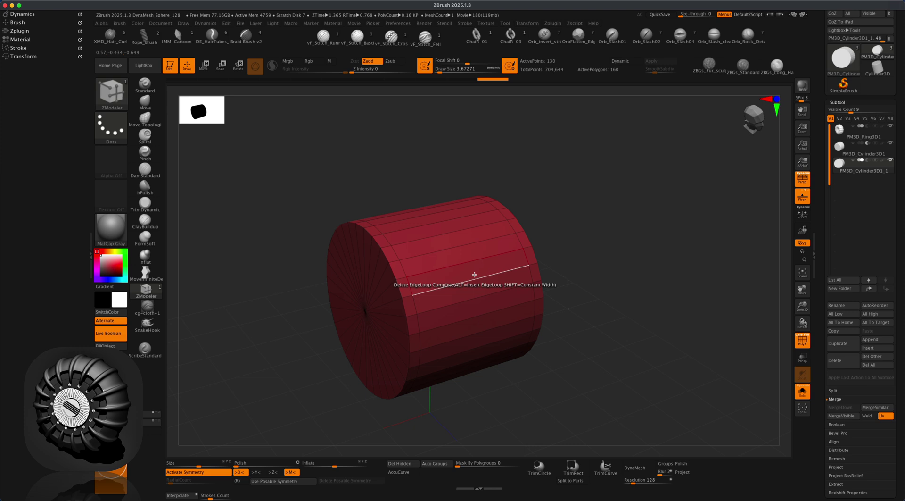
pyautogui.press('space')
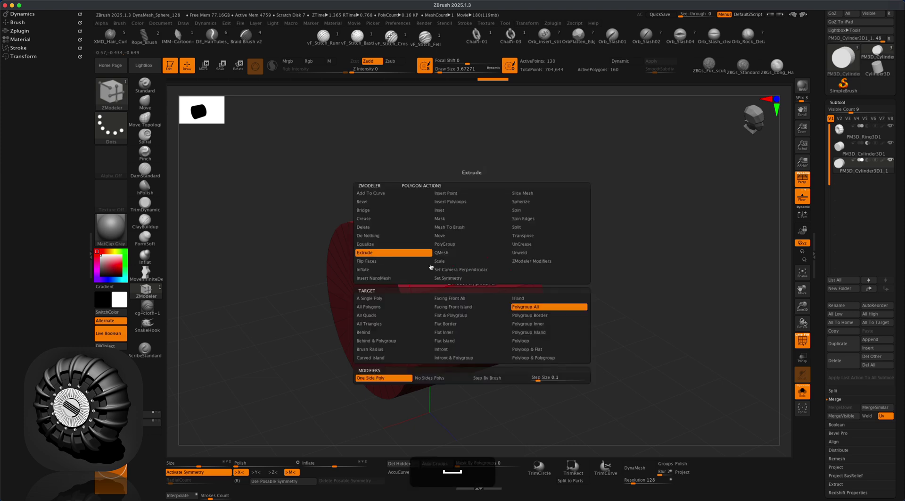
pyautogui.click(521, 341)
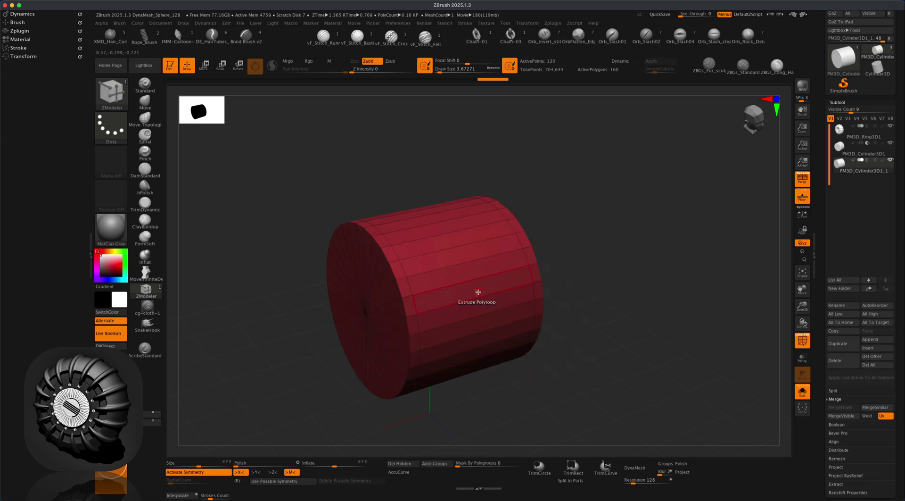
pyautogui.moveTo(476, 292); pyautogui.dragTo(557, 340)
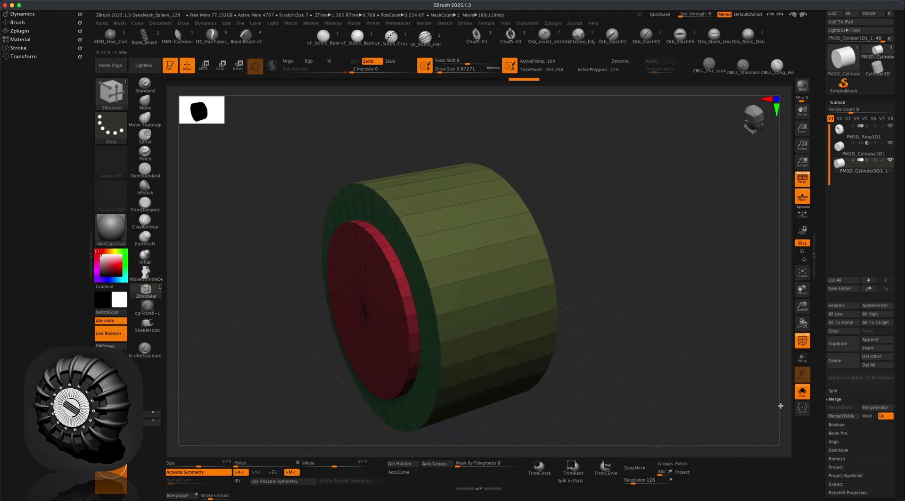
# - Show all subtools again without polyframe and scale the flanged cylinder down slightly to sit inside the tyre
pyautogui.click(800, 394)
pyautogui.keyDown('alt'); pyautogui.moveTo(665, 396); pyautogui.dragTo(743, 353); pyautogui.keyUp('alt')
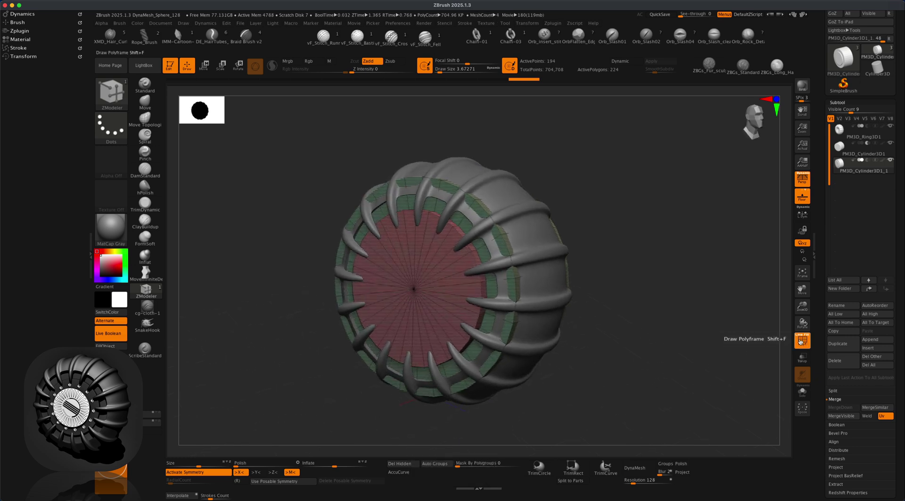
pyautogui.click(801, 342)
pyautogui.keyDown('alt'); pyautogui.moveTo(680, 355); pyautogui.dragTo(677, 380); pyautogui.keyUp('alt')
pyautogui.click(204, 65)
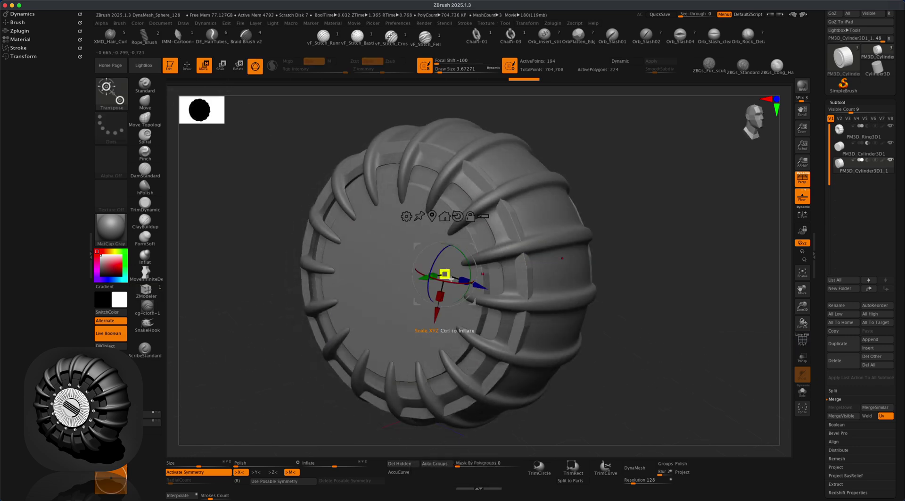
pyautogui.moveTo(444, 272); pyautogui.dragTo(432, 277)
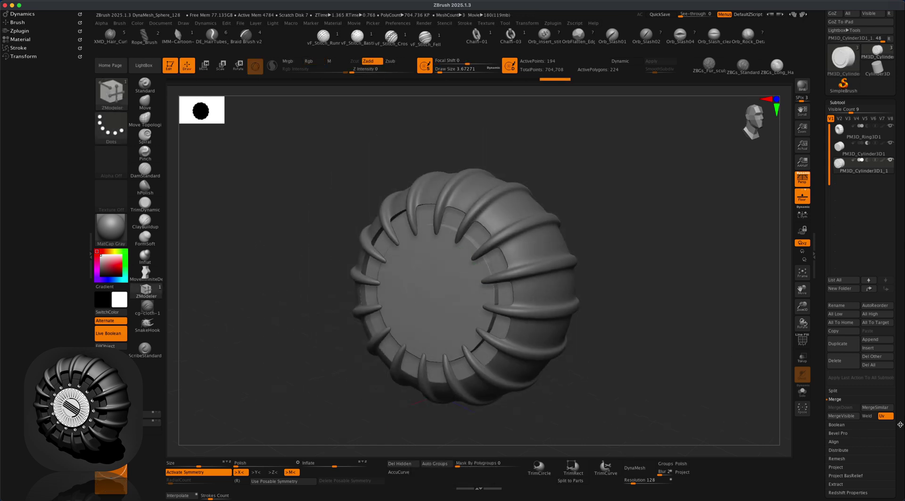
# - Crease the flanged cylinder's hard edges with tolerance 45 and subdivide it to level 4
pyautogui.moveTo(900, 424); pyautogui.dragTo(903, 372)
pyautogui.click(852, 391)
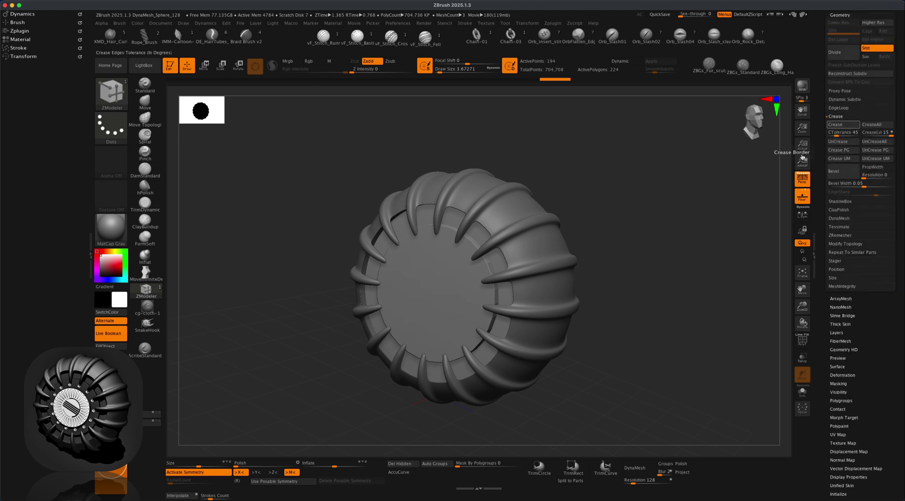
pyautogui.keyDown('alt'); pyautogui.moveTo(648, 240); pyautogui.dragTo(649, 241); pyautogui.keyUp('alt')
pyautogui.press('super+d')
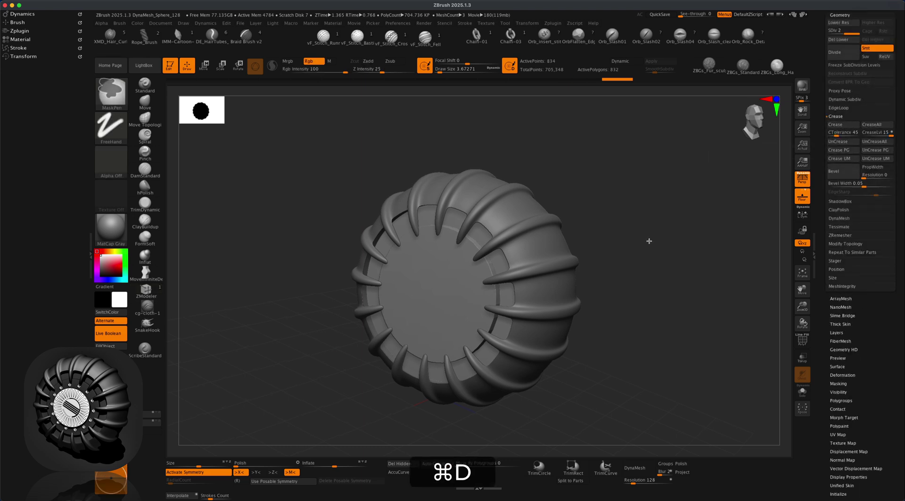
pyautogui.press('super+d')
# - Examine the wheel from the front and render a BPR preview of it
pyautogui.keyDown('alt'); pyautogui.moveTo(651, 293); pyautogui.dragTo(629, 311); pyautogui.keyUp('alt')
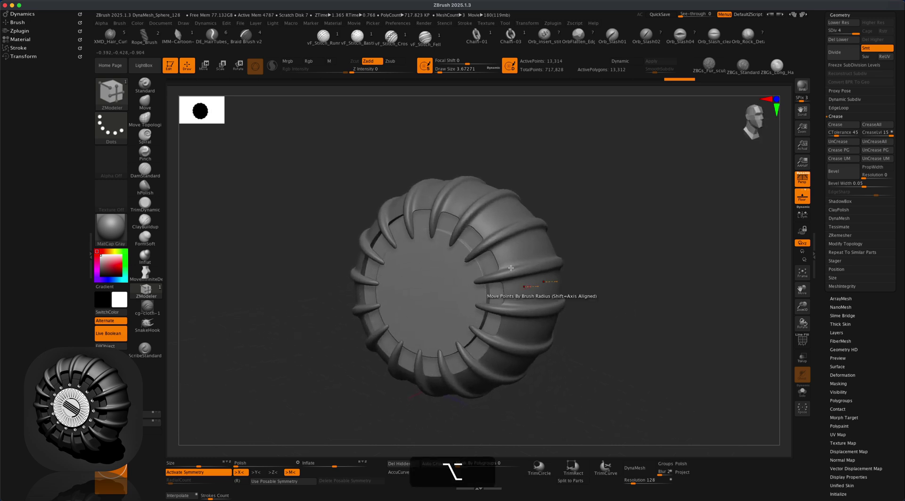
pyautogui.moveTo(560, 305); pyautogui.dragTo(639, 295)
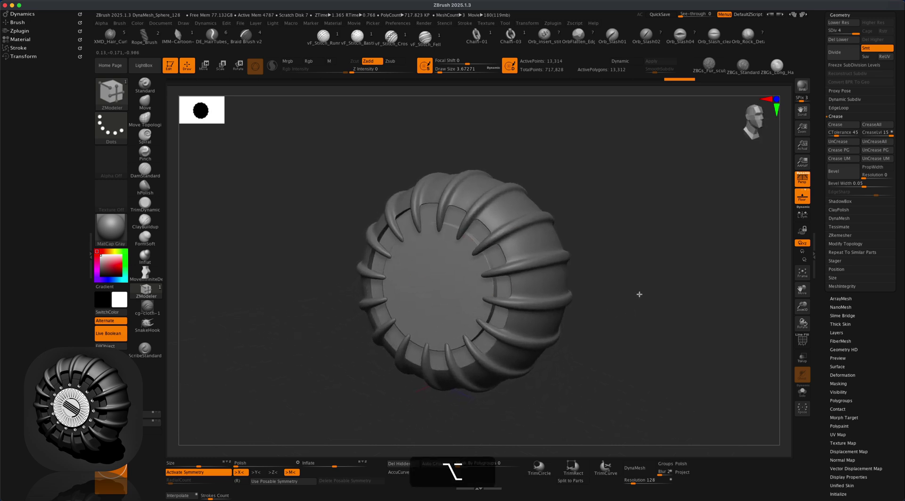
pyautogui.click(803, 85)
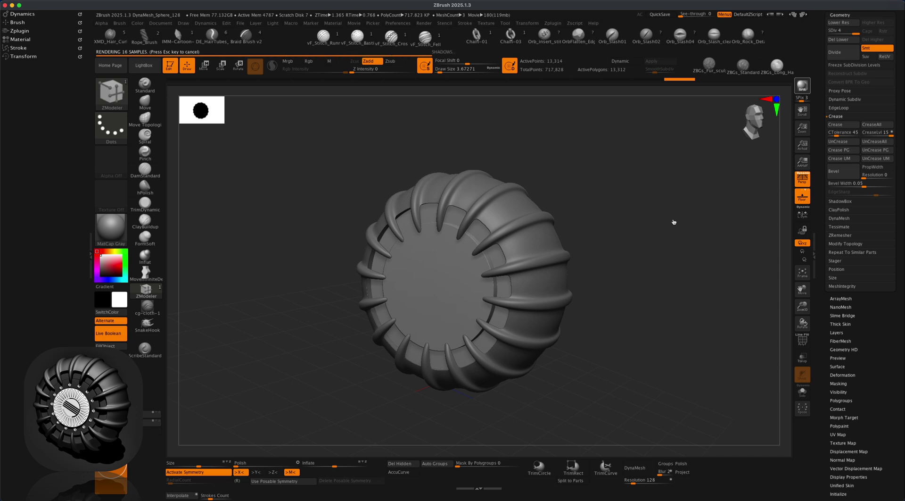
pyautogui.keyDown('alt'); pyautogui.moveTo(645, 275); pyautogui.dragTo(683, 287); pyautogui.keyUp('alt')
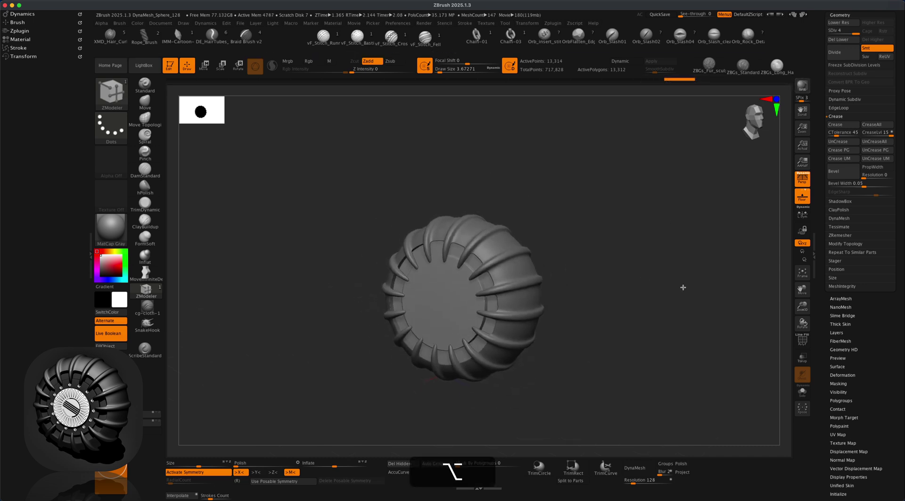
# - Insert a third Cylinder3D subtool and rotate it to lie along the wheel's axis
pyautogui.moveTo(892, 302); pyautogui.dragTo(891, 431)
pyautogui.click(846, 135)
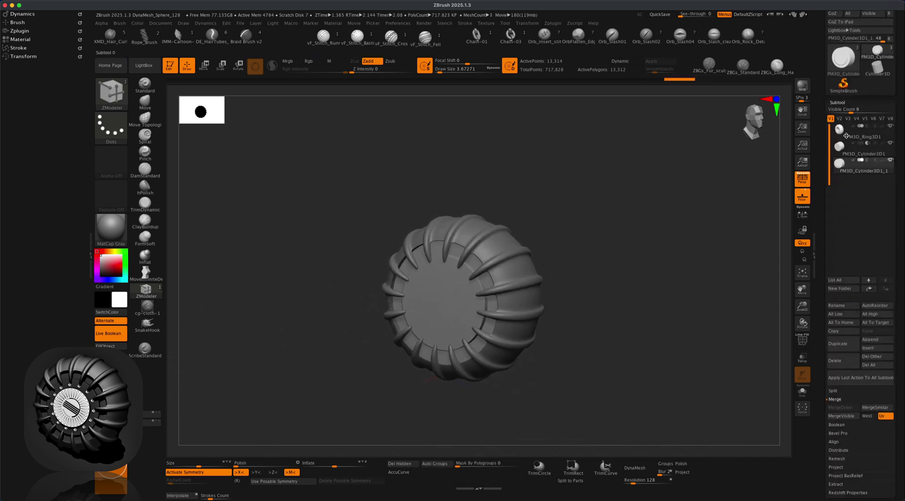
pyautogui.click(874, 348)
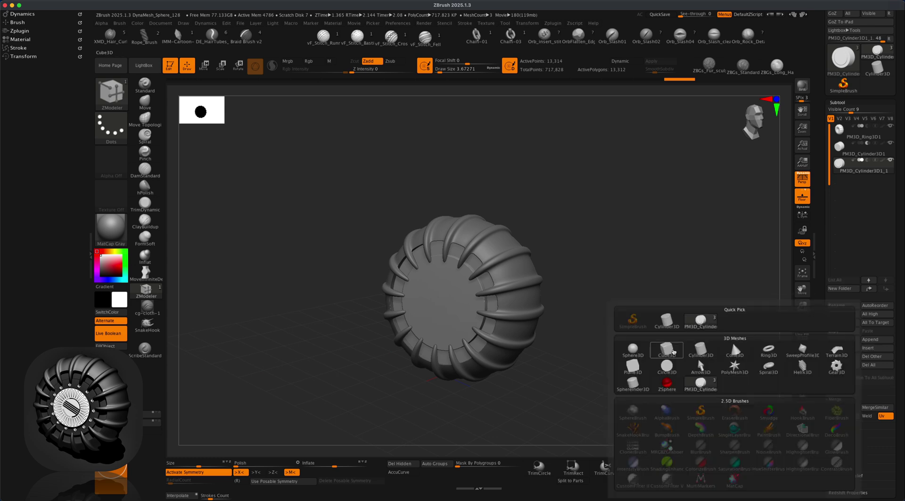
pyautogui.click(702, 349)
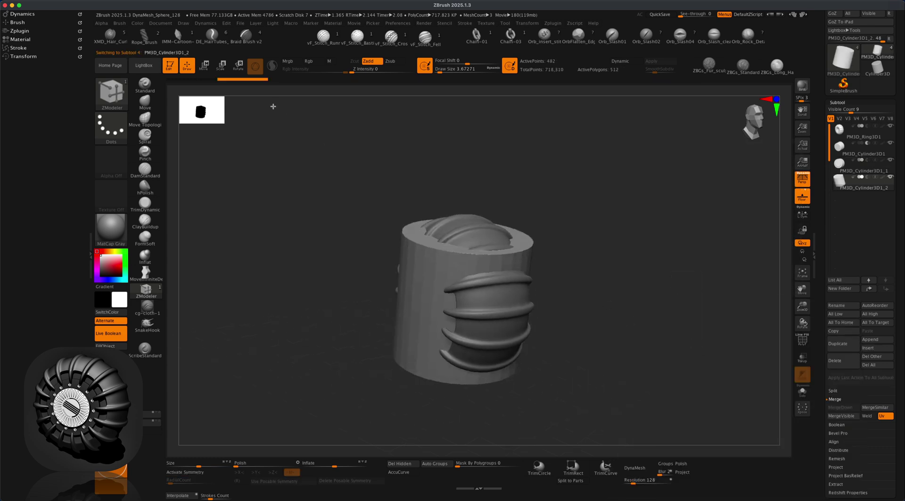
pyautogui.click(204, 66)
pyautogui.keyDown('shift'); pyautogui.moveTo(448, 278); pyautogui.dragTo(419, 330); pyautogui.keyUp('shift')
pyautogui.keyDown('shift'); pyautogui.moveTo(615, 304); pyautogui.dragTo(645, 307); pyautogui.keyUp('shift')
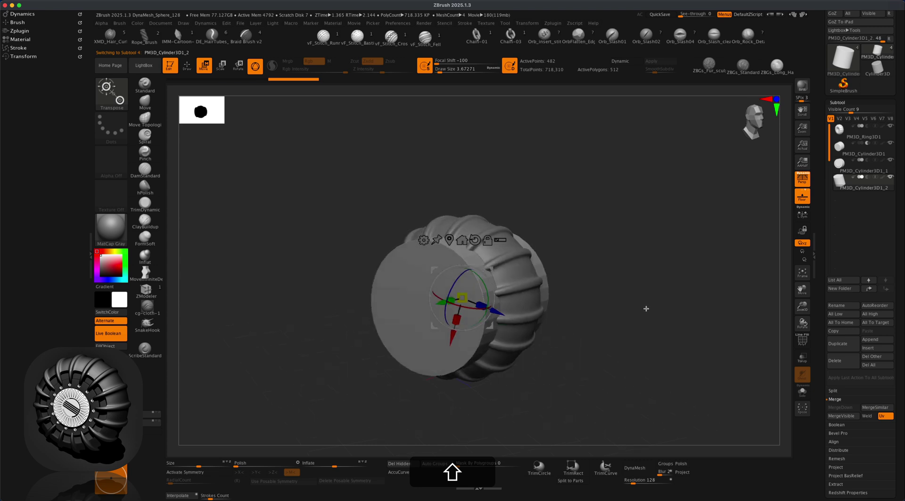
# - Scale the third cylinder down to a small central hub disc protruding from the flanged cylinder, and return to drawing mode
pyautogui.moveTo(462, 297); pyautogui.dragTo(427, 307)
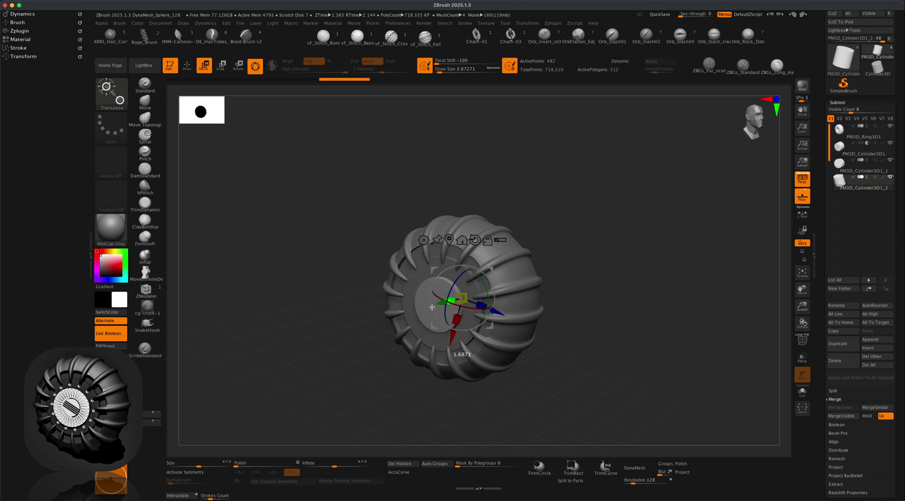
pyautogui.moveTo(432, 307)
pyautogui.mouseDown()
pyautogui.moveTo(468, 286)
pyautogui.moveTo(460, 295)
pyautogui.mouseUp()
pyautogui.keyDown('alt'); pyautogui.moveTo(594, 295); pyautogui.dragTo(622, 307); pyautogui.keyUp('alt')
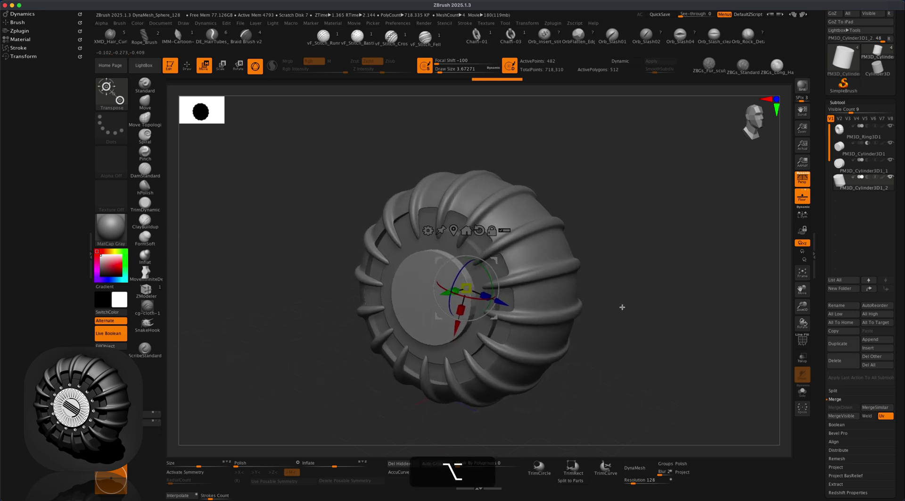
pyautogui.moveTo(457, 289); pyautogui.dragTo(456, 289)
pyautogui.moveTo(683, 289)
pyautogui.keyDown('alt'); pyautogui.mouseDown()
pyautogui.moveTo(646, 281)
pyautogui.moveTo(766, 332)
pyautogui.mouseUp(); pyautogui.keyUp('alt')
pyautogui.press('q')
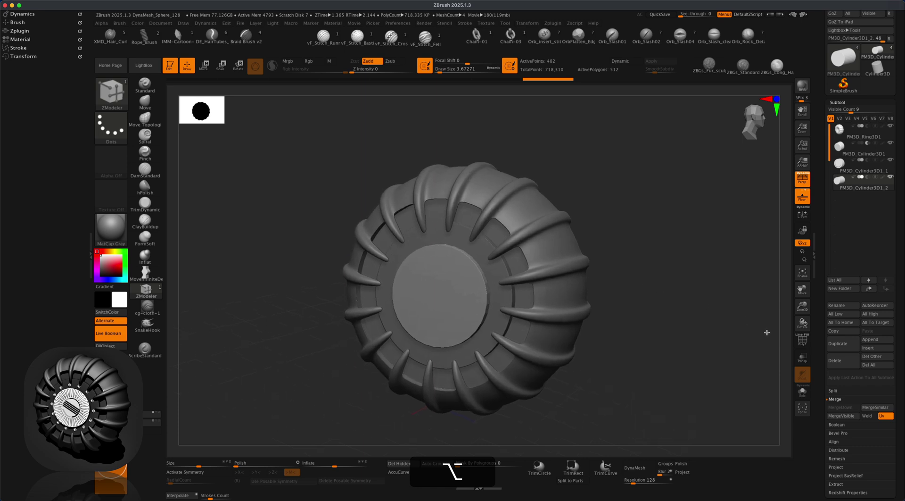
# - Isolate the small central hub cylinder, display its polyframe and activate symmetry about the X axis
pyautogui.click(805, 340)
pyautogui.keyDown('alt'); pyautogui.moveTo(709, 322); pyautogui.dragTo(665, 344); pyautogui.keyUp('alt')
pyautogui.click(803, 391)
pyautogui.moveTo(228, 289); pyautogui.dragTo(277, 295)
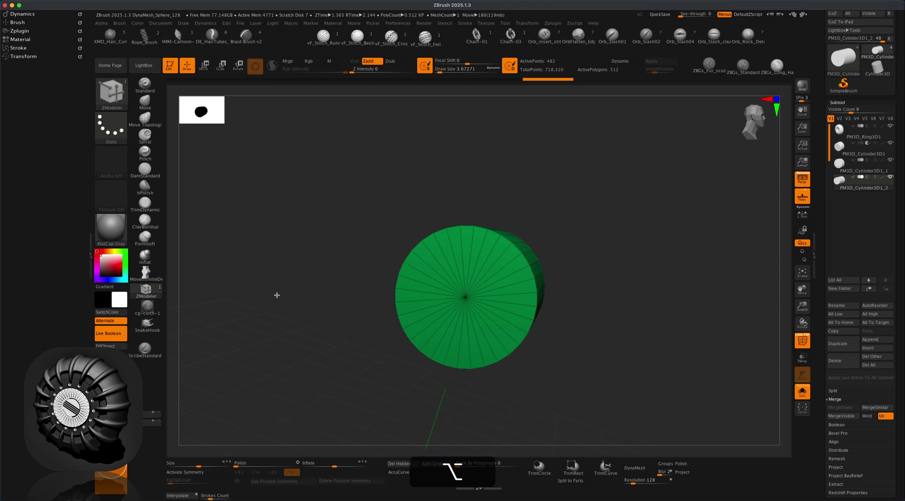
pyautogui.click(206, 472)
pyautogui.moveTo(280, 387); pyautogui.dragTo(275, 390)
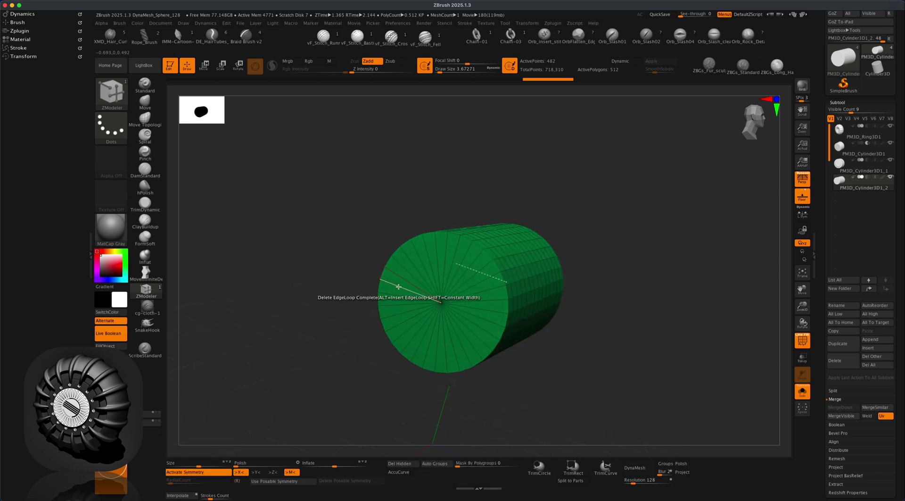
# - Mark all polygons of the hub cylinder's front cap and inset them as one region to form a concentric inner disc
pyautogui.press('alt')
pyautogui.moveTo(399, 281)
pyautogui.keyDown('alt'); pyautogui.mouseDown()
pyautogui.moveTo(422, 351)
pyautogui.moveTo(489, 296)
pyautogui.moveTo(422, 261)
pyautogui.moveTo(405, 274)
pyautogui.mouseUp(); pyautogui.keyUp('alt')
pyautogui.moveTo(600, 305)
pyautogui.mouseDown()
pyautogui.moveTo(588, 307)
pyautogui.moveTo(605, 308)
pyautogui.mouseUp()
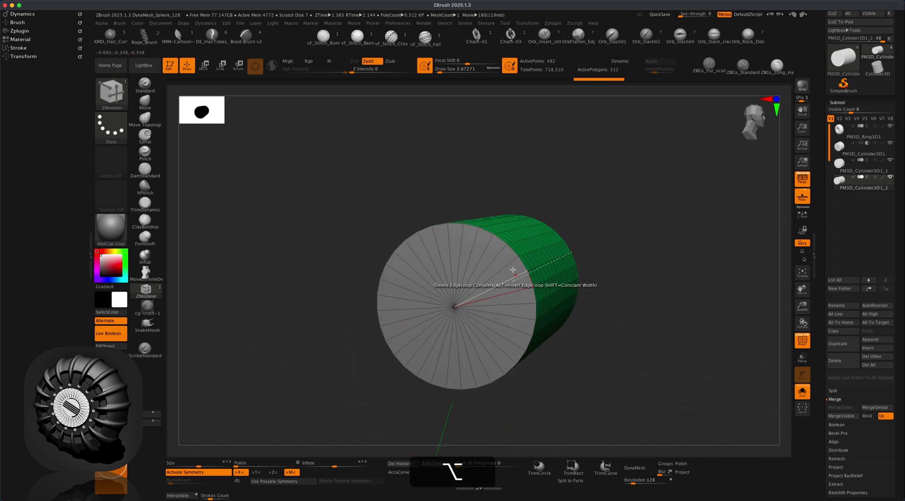
pyautogui.press('space')
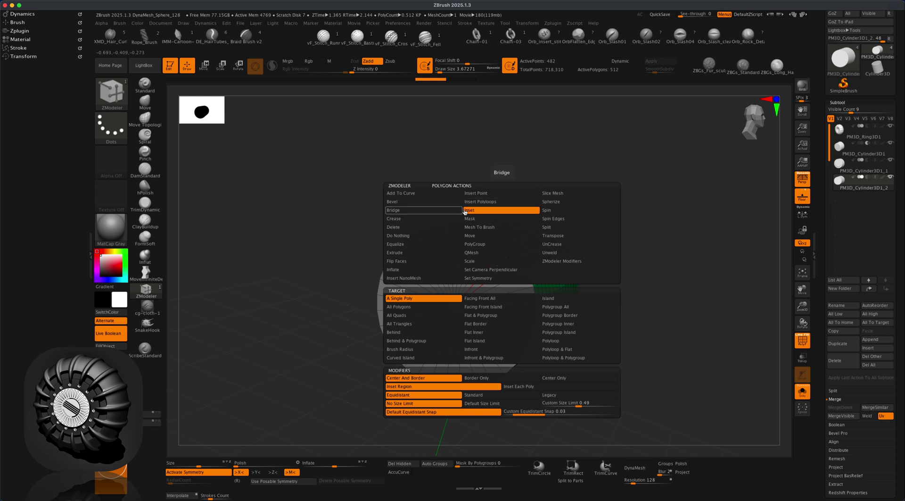
pyautogui.click(408, 298)
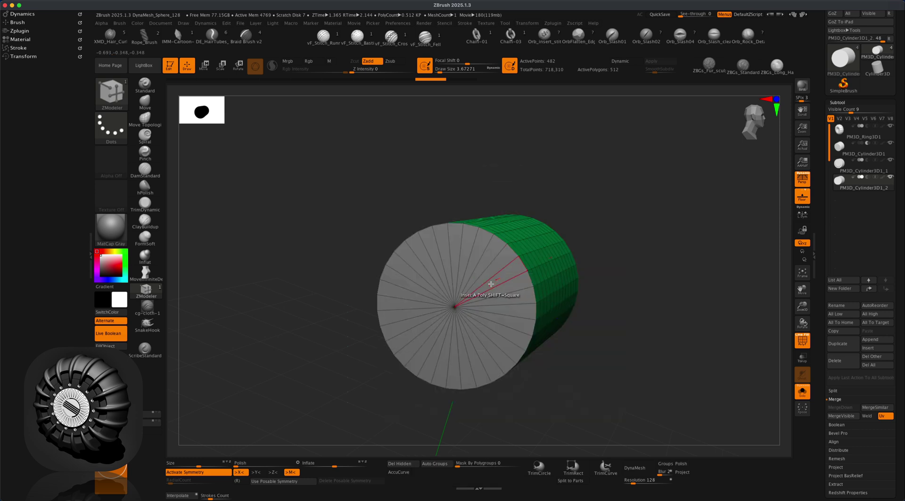
pyautogui.moveTo(509, 270); pyautogui.dragTo(492, 279)
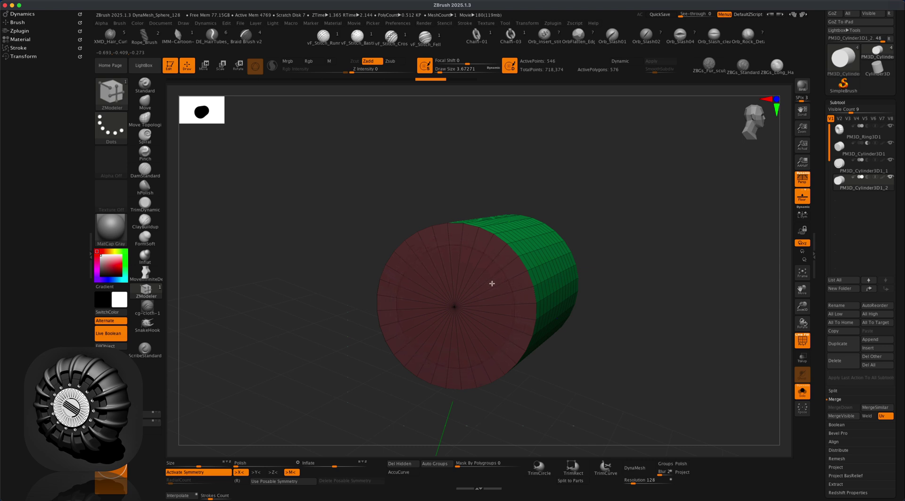
# - Mark the inner disc's polygons on the front cap and extrude them inward as a round recess
pyautogui.moveTo(638, 330)
pyautogui.mouseDown()
pyautogui.moveTo(636, 340)
pyautogui.moveTo(646, 337)
pyautogui.mouseUp()
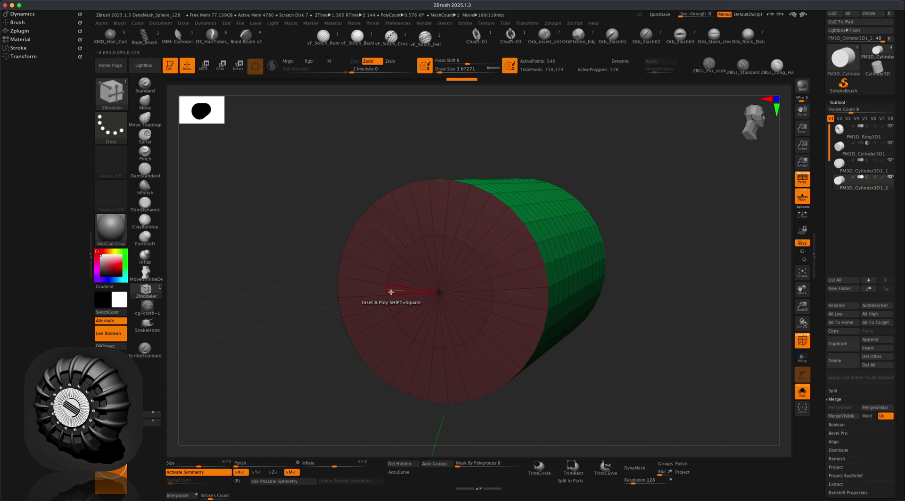
pyautogui.moveTo(391, 291)
pyautogui.keyDown('alt'); pyautogui.mouseDown()
pyautogui.moveTo(448, 339)
pyautogui.moveTo(479, 270)
pyautogui.moveTo(419, 258)
pyautogui.moveTo(398, 281)
pyautogui.mouseUp(); pyautogui.keyUp('alt')
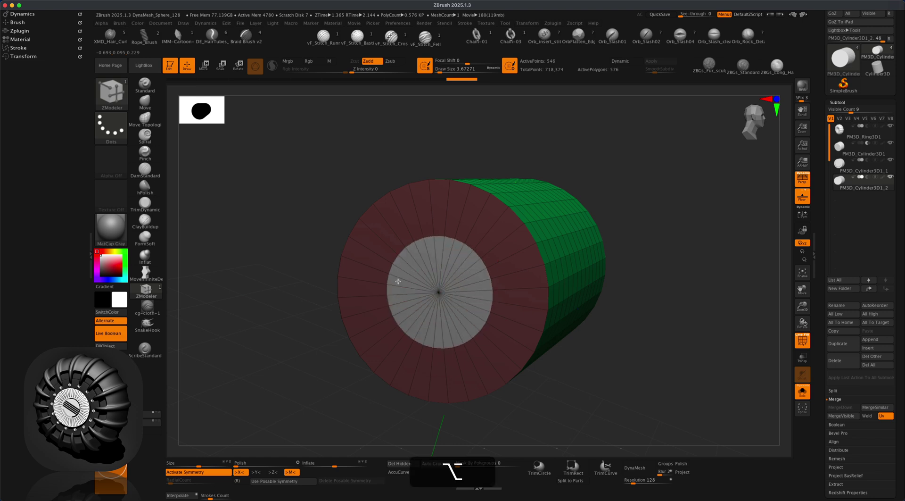
pyautogui.press('space')
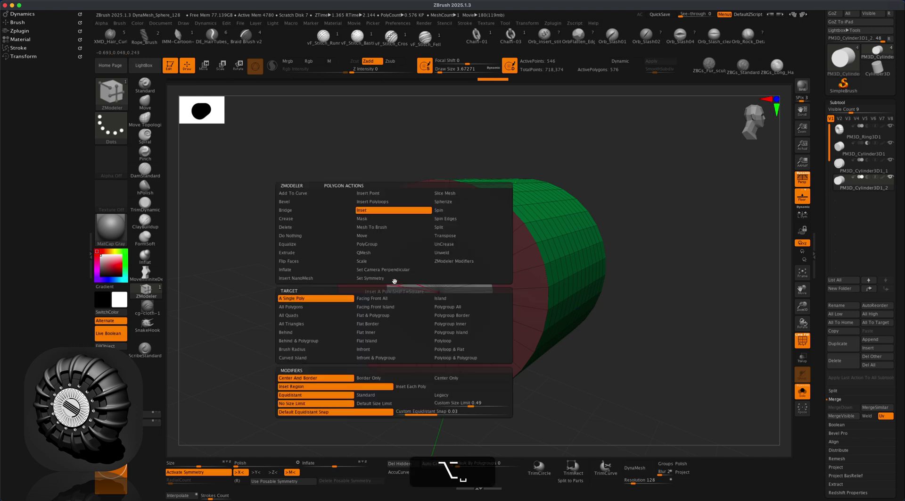
pyautogui.click(307, 253)
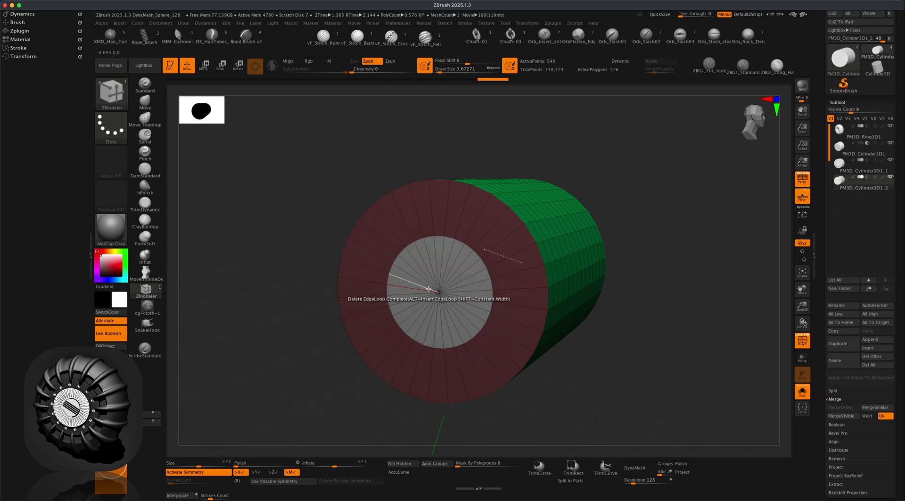
pyautogui.click(396, 301)
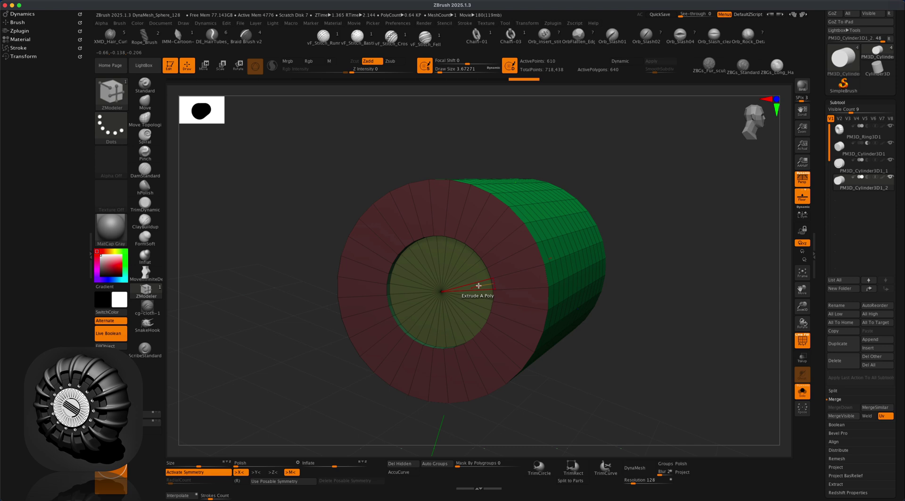
# - Scale the recessed disc's polygroup slightly down around Local Symmetry, tapering the wall of the recess
pyautogui.press('space')
pyautogui.click(450, 261)
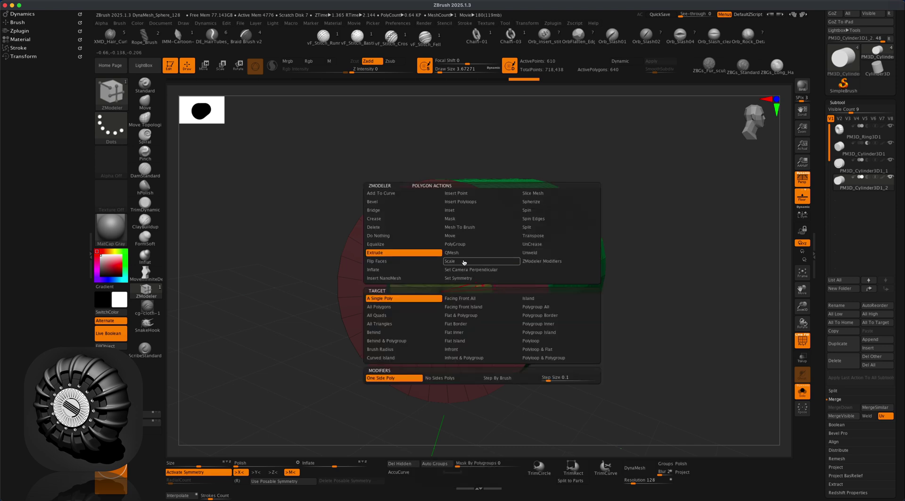
pyautogui.click(536, 306)
pyautogui.moveTo(480, 279); pyautogui.dragTo(466, 280)
pyautogui.press('super+z')
pyautogui.press('space')
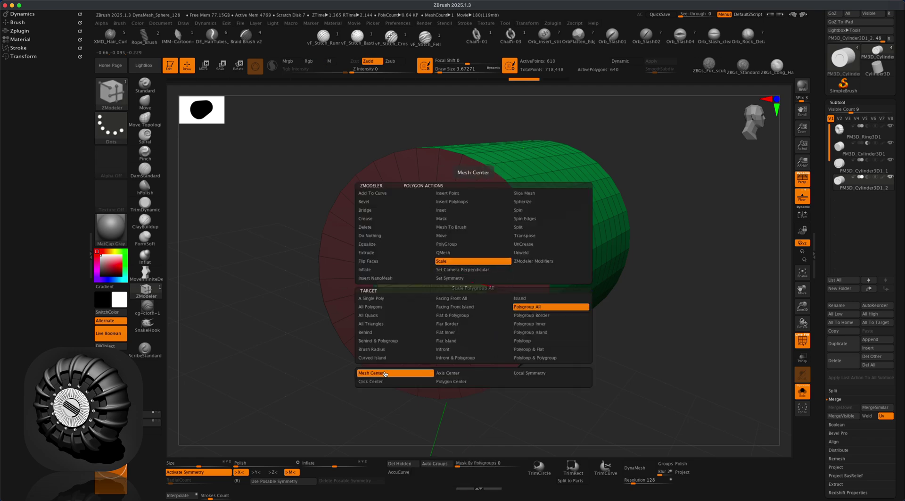
pyautogui.click(530, 372)
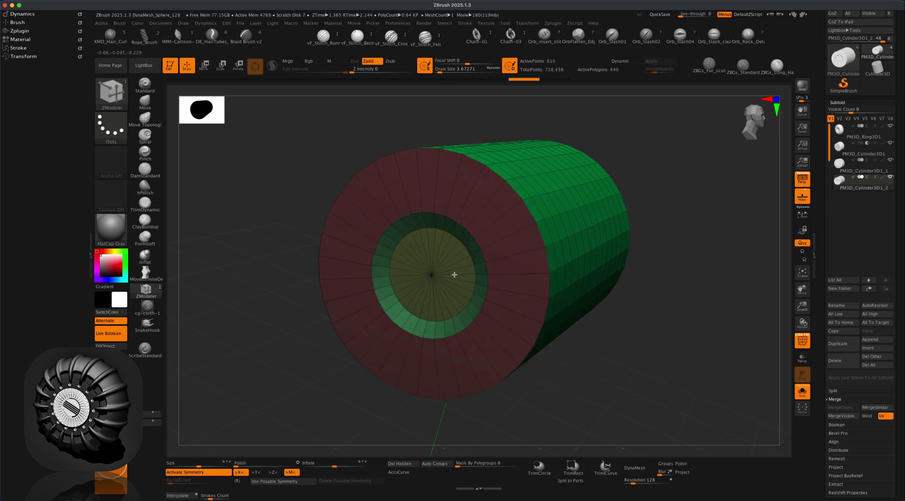
pyautogui.moveTo(464, 272); pyautogui.dragTo(468, 270)
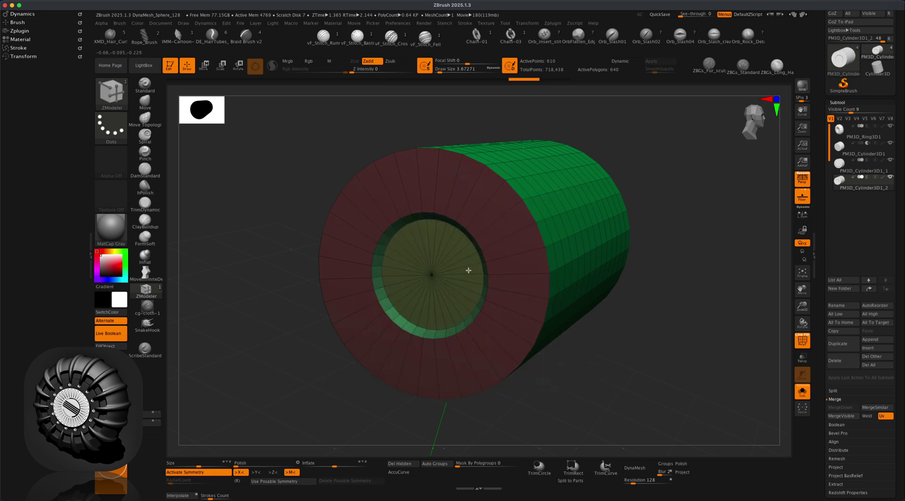
# - Examine the tapered hub recess without polyframe, both on its own and within the whole wheel
pyautogui.moveTo(660, 349)
pyautogui.mouseDown()
pyautogui.moveTo(677, 344)
pyautogui.moveTo(662, 344)
pyautogui.mouseUp()
pyautogui.click(803, 339)
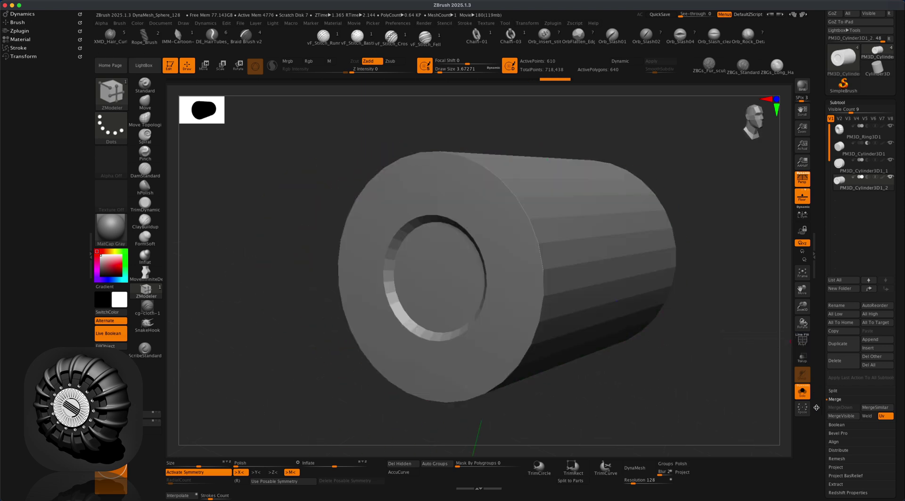
pyautogui.click(804, 391)
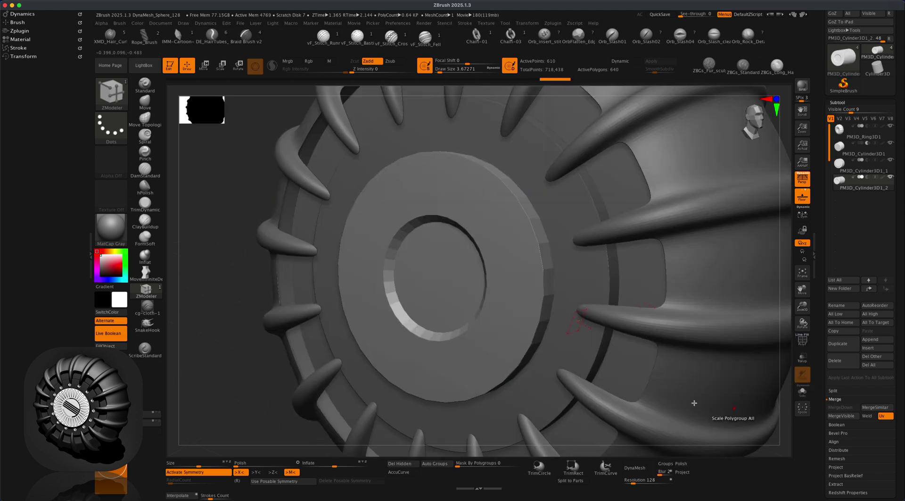
pyautogui.keyDown('alt'); pyautogui.moveTo(242, 315); pyautogui.dragTo(307, 337); pyautogui.keyUp('alt')
# - Isolate the hub cylinder with polyframe and inset each polygon of its front ring separately, targeting Polygroup All
pyautogui.click(804, 340)
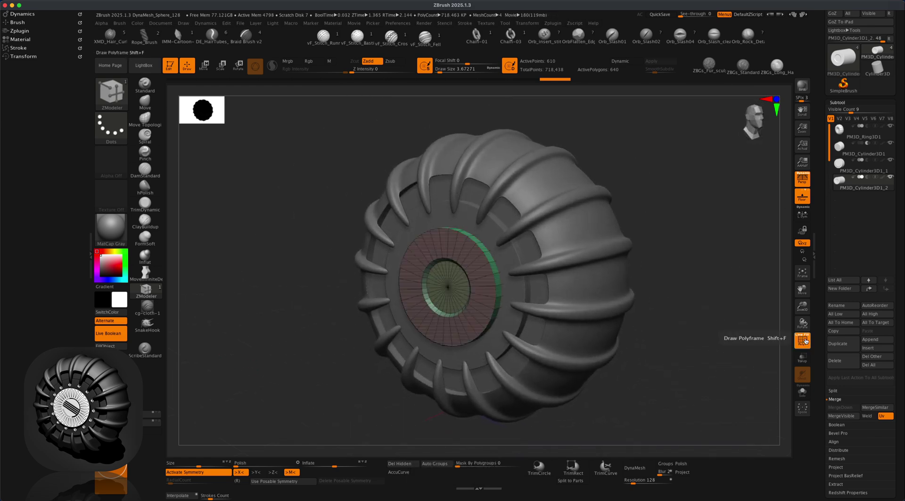
pyautogui.click(802, 392)
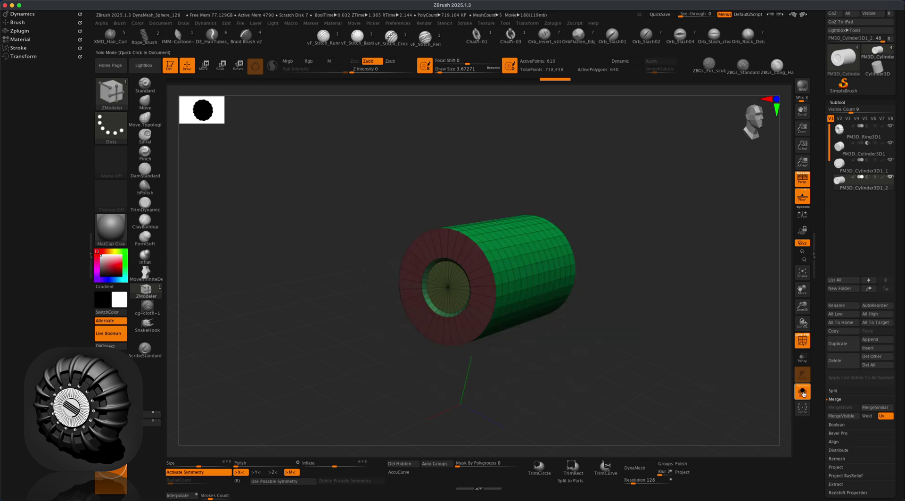
pyautogui.keyDown('alt'); pyautogui.moveTo(661, 347); pyautogui.dragTo(649, 375); pyautogui.keyUp('alt')
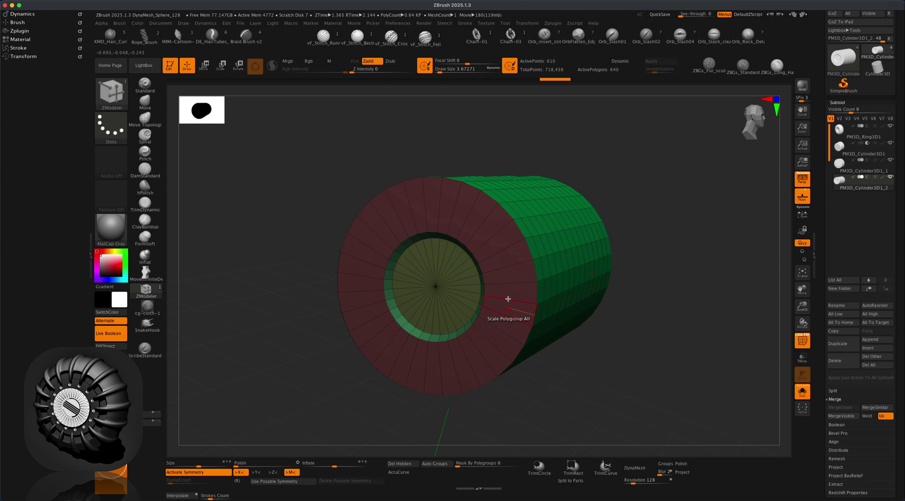
pyautogui.press('space')
pyautogui.click(495, 210)
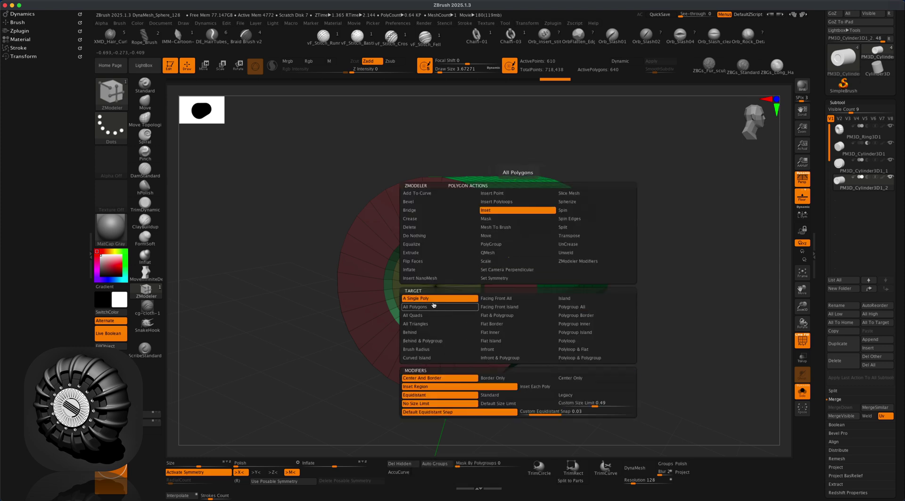
pyautogui.click(583, 307)
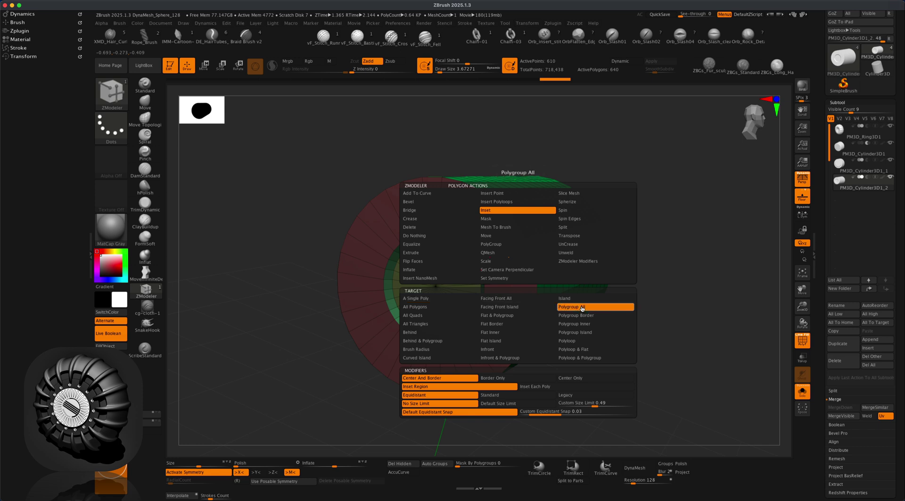
pyautogui.click(533, 386)
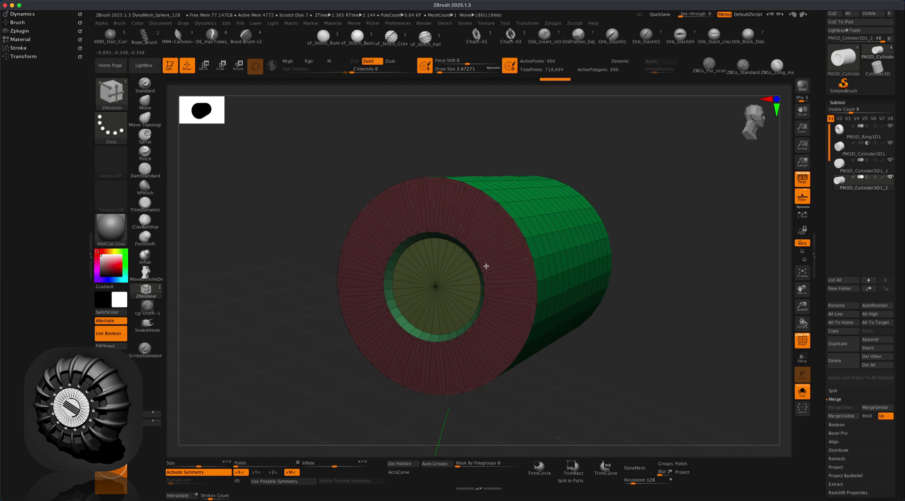
# - Mark all the inset wedge faces around the hub's front ring and extrude them slightly inward as radial slots
pyautogui.keyDown('alt'); pyautogui.click(509, 237); pyautogui.keyUp('alt')
pyautogui.keyDown('alt'); pyautogui.click(500, 219); pyautogui.keyUp('alt')
pyautogui.keyDown('alt'); pyautogui.click(485, 208); pyautogui.keyUp('alt')
pyautogui.moveTo(466, 197)
pyautogui.keyDown('alt'); pyautogui.mouseDown()
pyautogui.moveTo(413, 189)
pyautogui.moveTo(379, 226)
pyautogui.moveTo(350, 301)
pyautogui.moveTo(417, 372)
pyautogui.moveTo(510, 345)
pyautogui.moveTo(512, 284)
pyautogui.mouseUp(); pyautogui.keyUp('alt')
pyautogui.moveTo(641, 292)
pyautogui.mouseDown()
pyautogui.moveTo(655, 293)
pyautogui.moveTo(644, 295)
pyautogui.mouseUp()
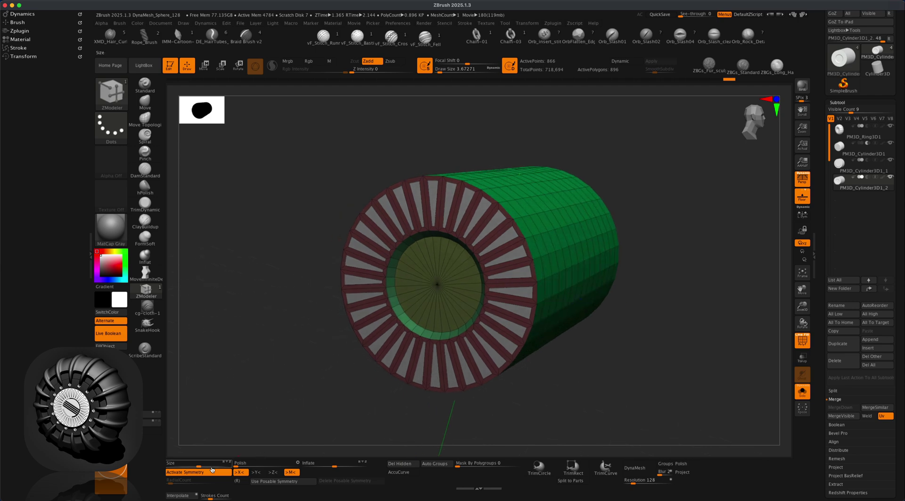
pyautogui.keyDown('alt'); pyautogui.moveTo(339, 433); pyautogui.dragTo(336, 386); pyautogui.keyUp('alt')
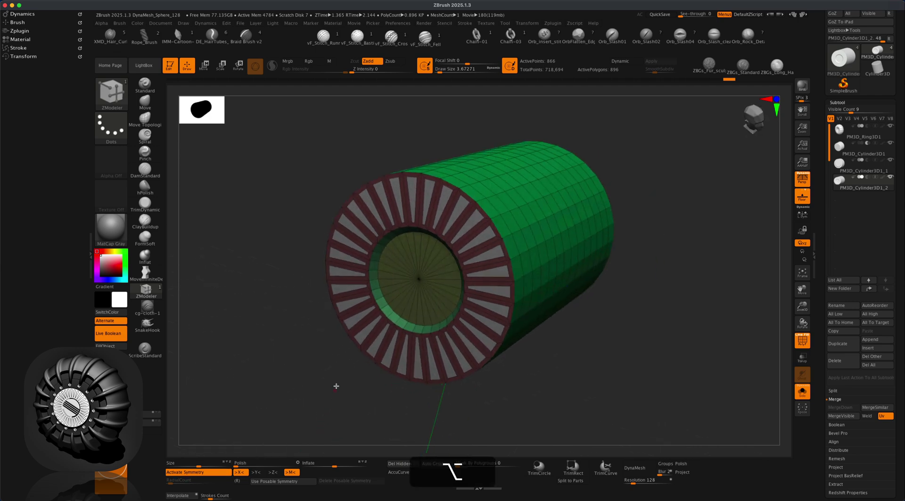
pyautogui.press('space')
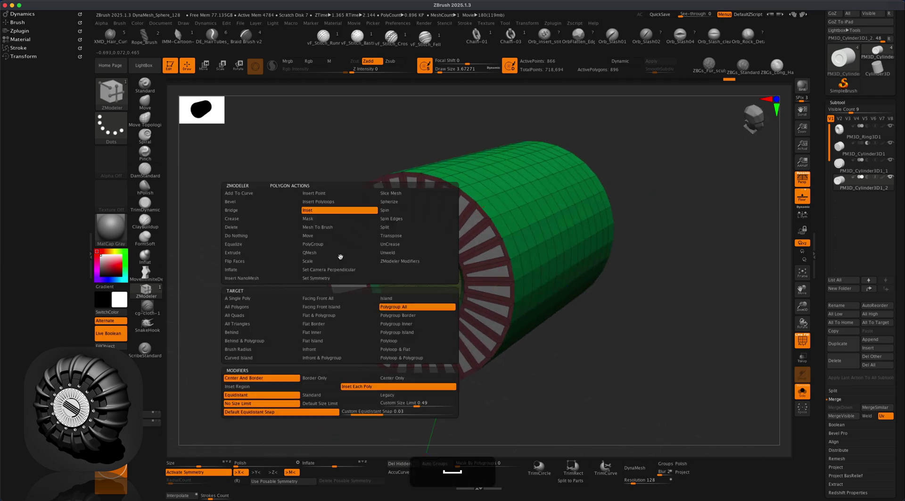
pyautogui.click(233, 252)
pyautogui.click(239, 297)
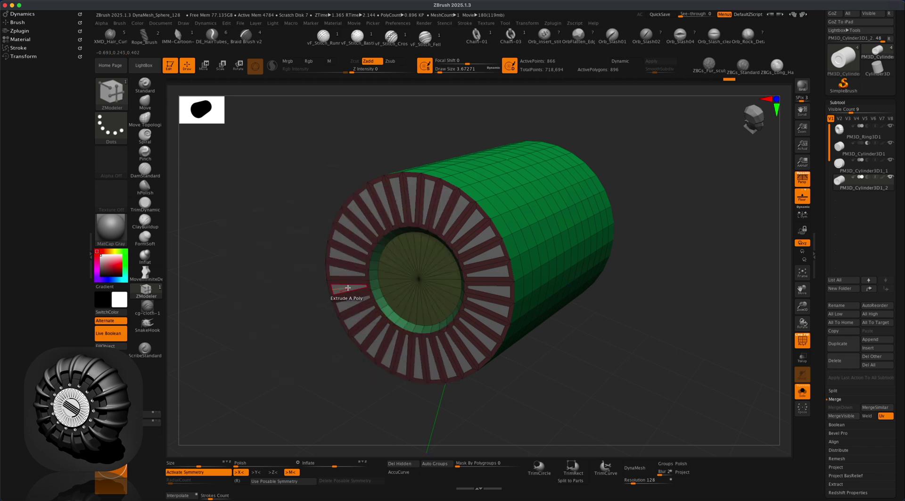
pyautogui.moveTo(343, 286); pyautogui.dragTo(352, 281)
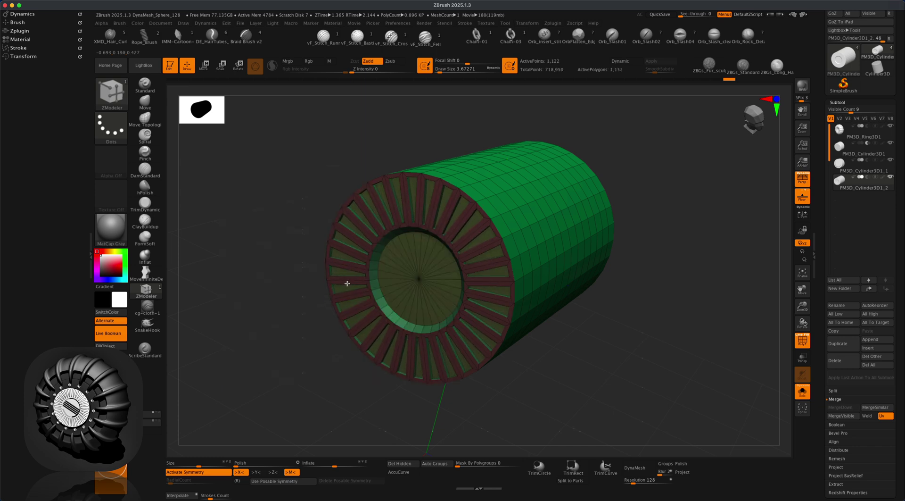
# - Hide the polyframe and show the slotted hub together with the rest of the wheel
pyautogui.click(802, 340)
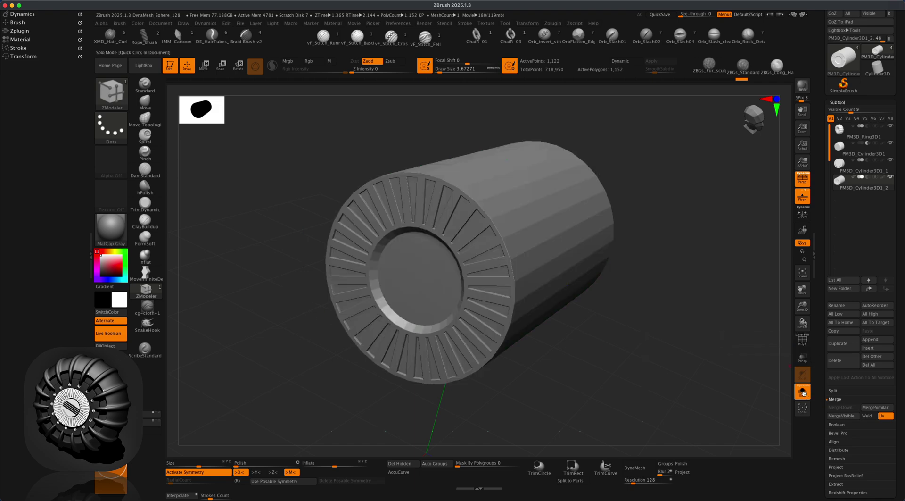
pyautogui.click(802, 393)
pyautogui.moveTo(666, 373)
pyautogui.mouseDown()
pyautogui.moveTo(651, 343)
pyautogui.moveTo(655, 359)
pyautogui.mouseUp()
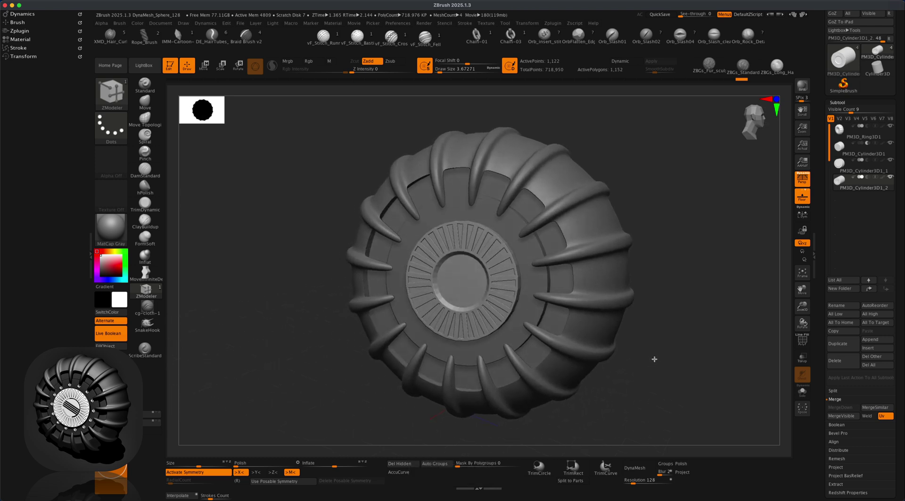
# - Try to subdivide the slotted hub cylinder once without creased edges
pyautogui.press('super')
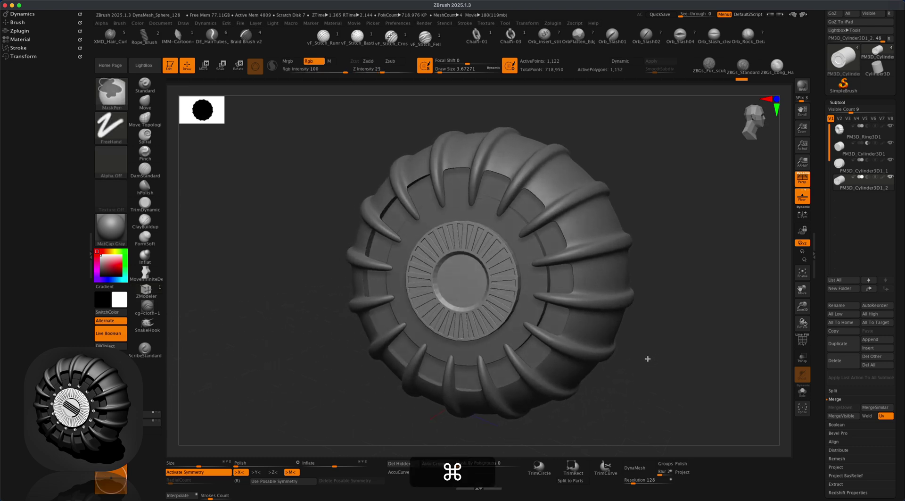
pyautogui.press('super+d')
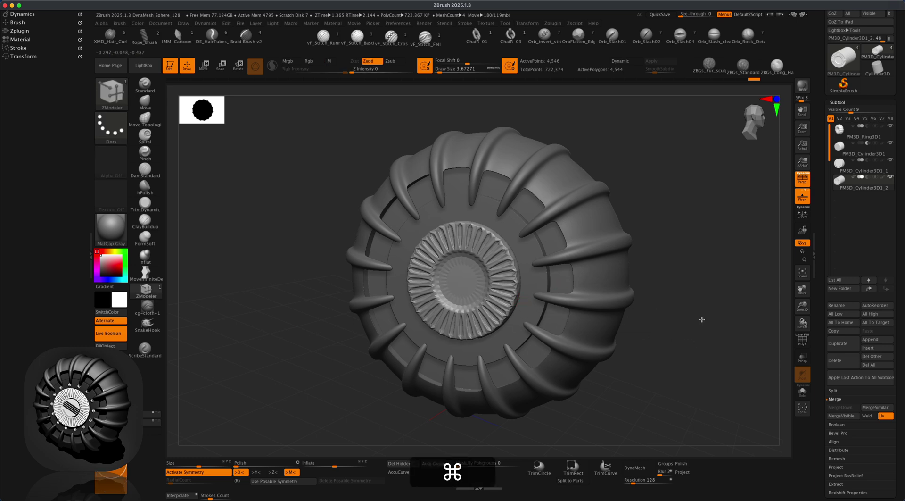
pyautogui.press('super+z')
# - Undo the uncreased subdivision, crease the slotted hub cylinder's edges with tolerance 45, and subdivide it up to level 6
pyautogui.scroll(-5, 901, 330)
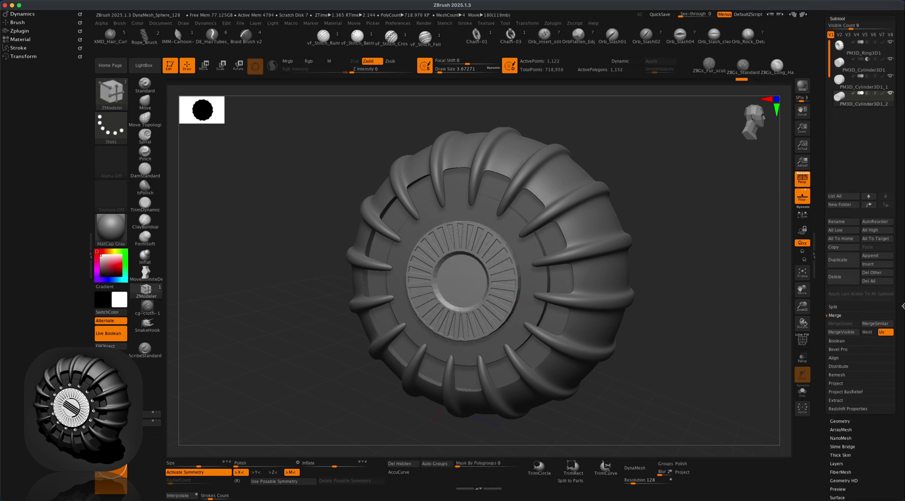
pyautogui.click(840, 421)
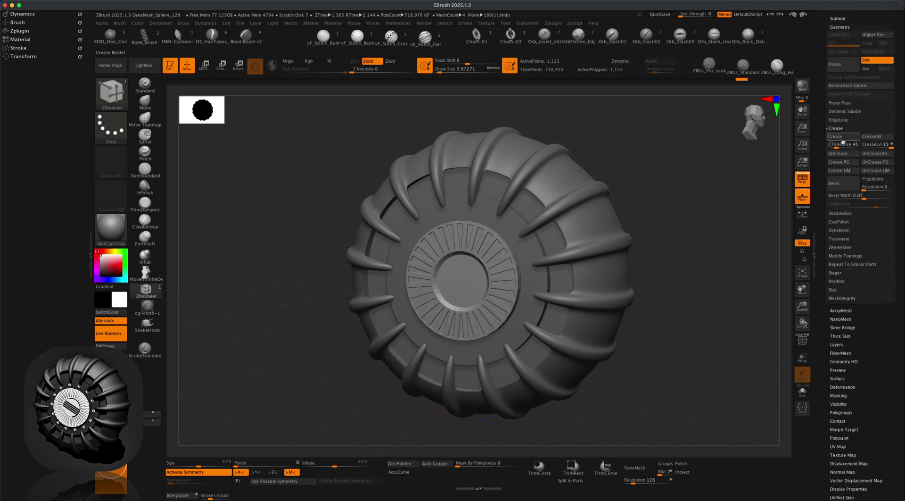
pyautogui.press('super')
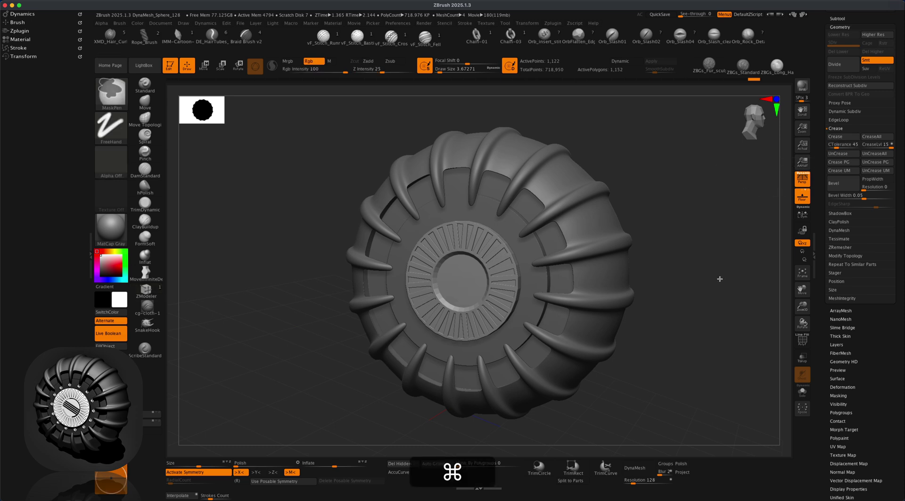
pyautogui.press('super+d')
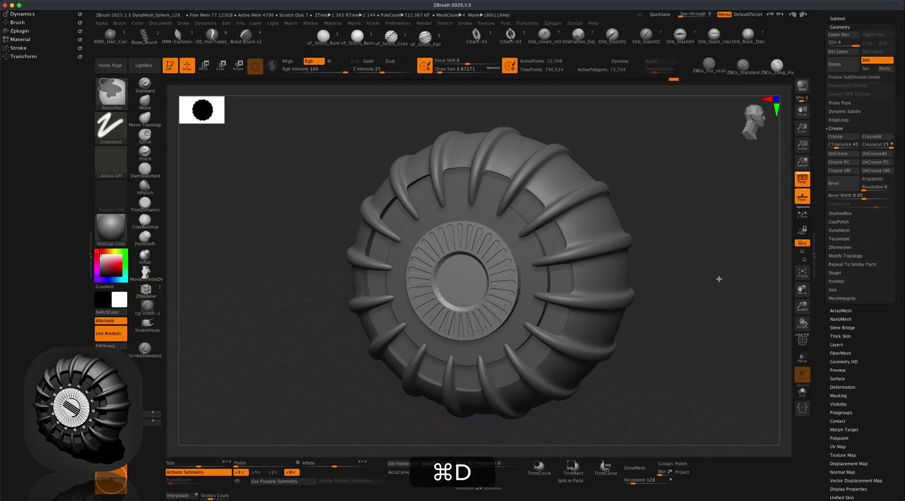
pyautogui.press('super+d')
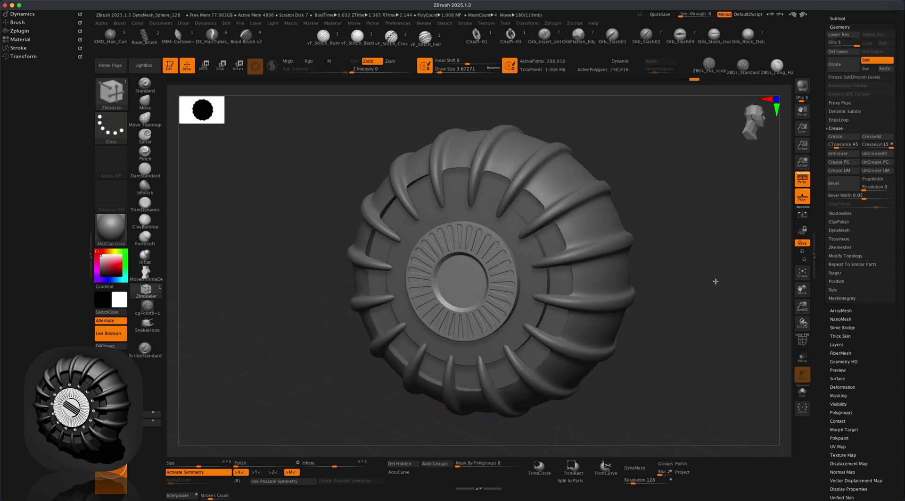
pyautogui.press('super+d')
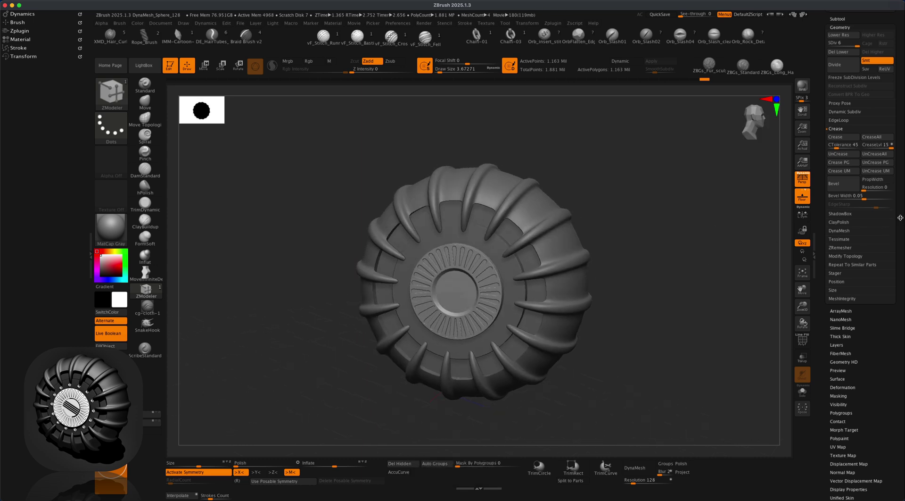
# - Insert a Cube3D as a new subtool after the slotted hub cylinder
pyautogui.scroll(3, 900, 218)
pyautogui.click(839, 167)
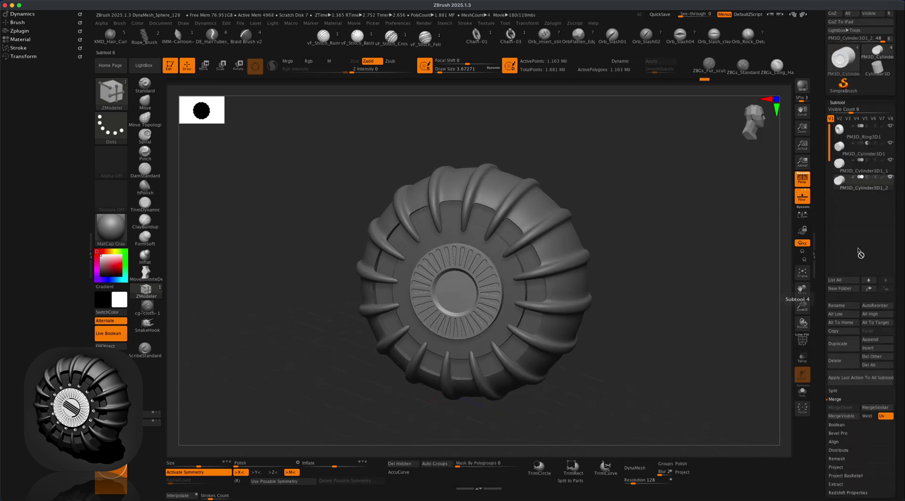
pyautogui.click(873, 347)
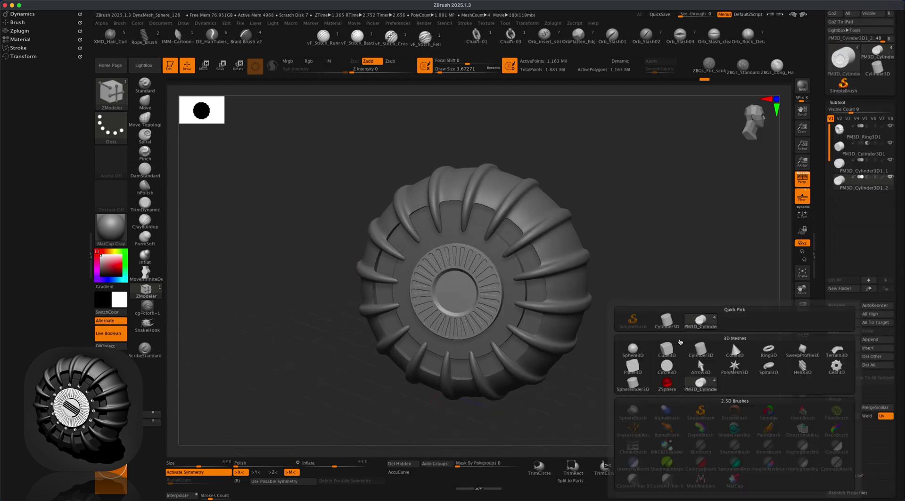
pyautogui.click(665, 349)
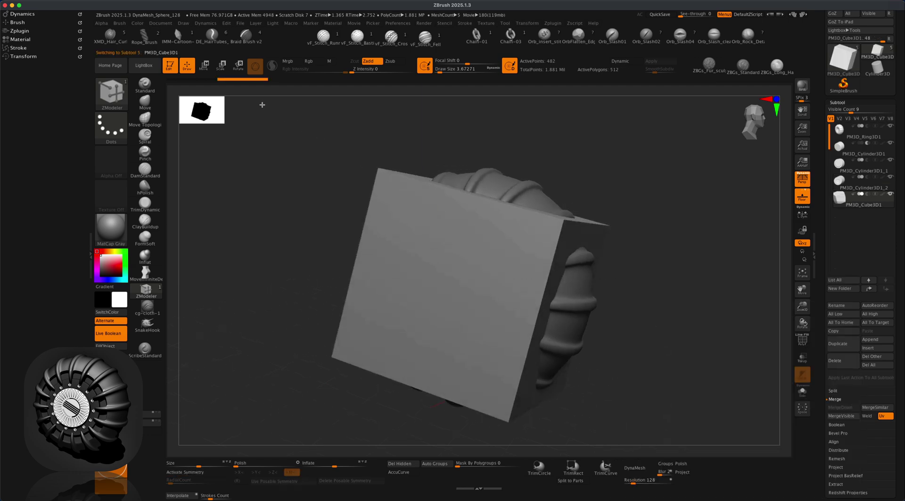
# - Scale the cube down into a thin, shallow bar that spans the central recess of the slotted hub
pyautogui.press('w')
pyautogui.moveTo(484, 268); pyautogui.dragTo(464, 336)
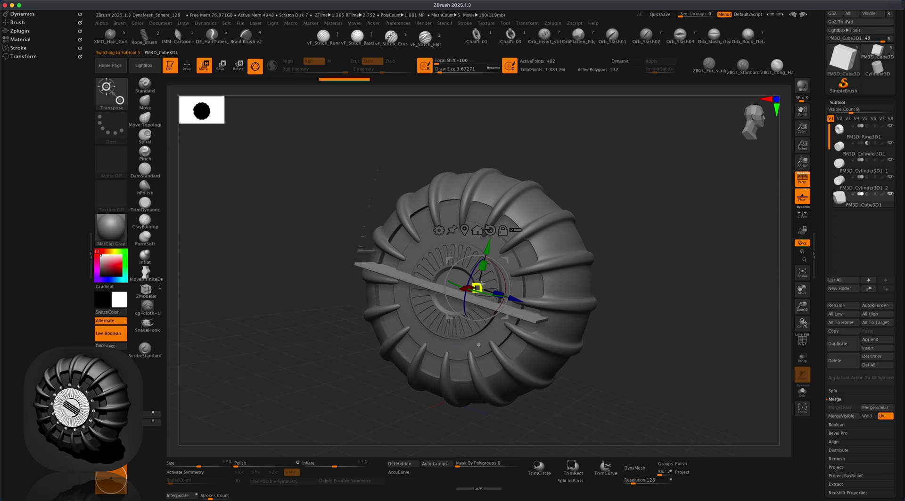
pyautogui.moveTo(482, 283); pyautogui.dragTo(457, 298)
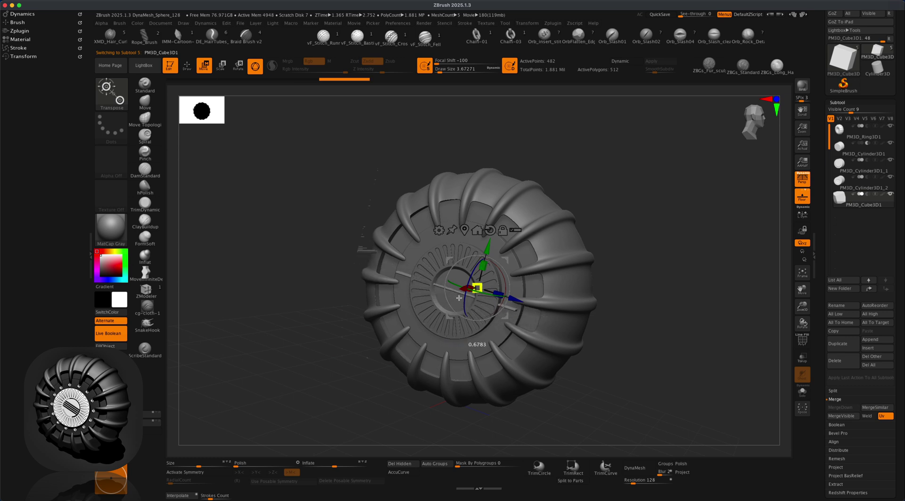
pyautogui.moveTo(498, 290); pyautogui.dragTo(477, 273)
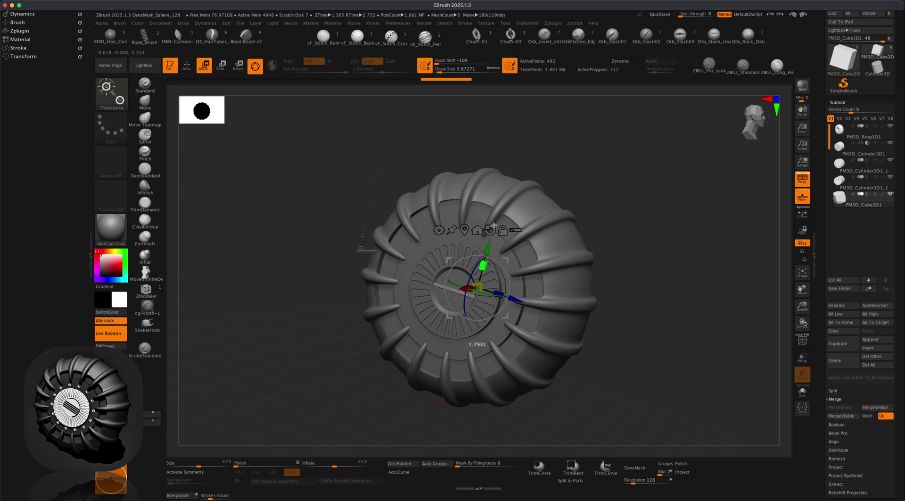
pyautogui.moveTo(600, 216); pyautogui.dragTo(640, 250)
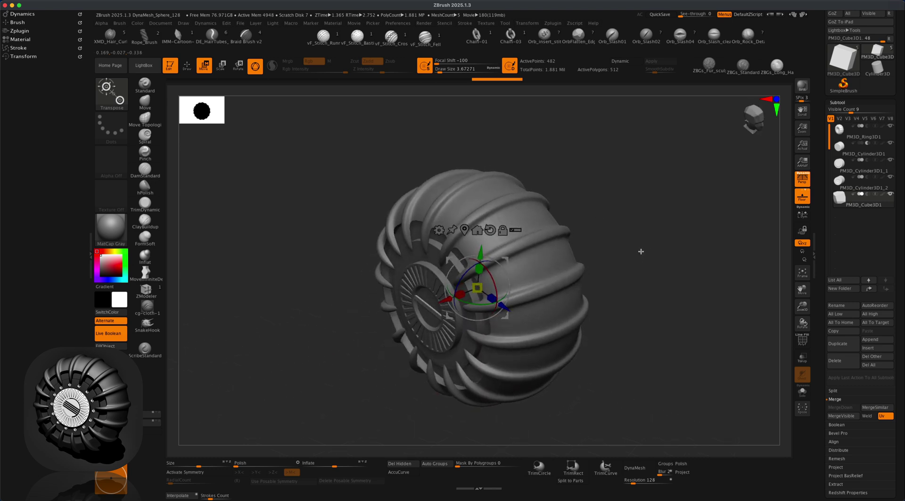
pyautogui.moveTo(461, 292); pyautogui.dragTo(462, 293)
pyautogui.moveTo(278, 318); pyautogui.dragTo(325, 325)
pyautogui.keyDown('alt'); pyautogui.moveTo(677, 283); pyautogui.dragTo(684, 297); pyautogui.keyUp('alt')
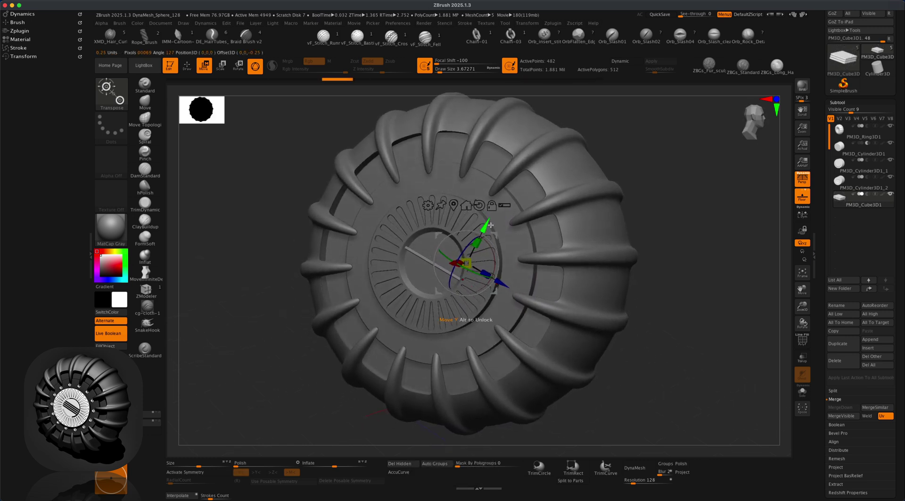
# - Duplicate the bar within its subtool into four parallel bars and centre the set in the hub's recess
pyautogui.keyDown('super'); pyautogui.moveTo(486, 224); pyautogui.dragTo(501, 209); pyautogui.keyUp('super')
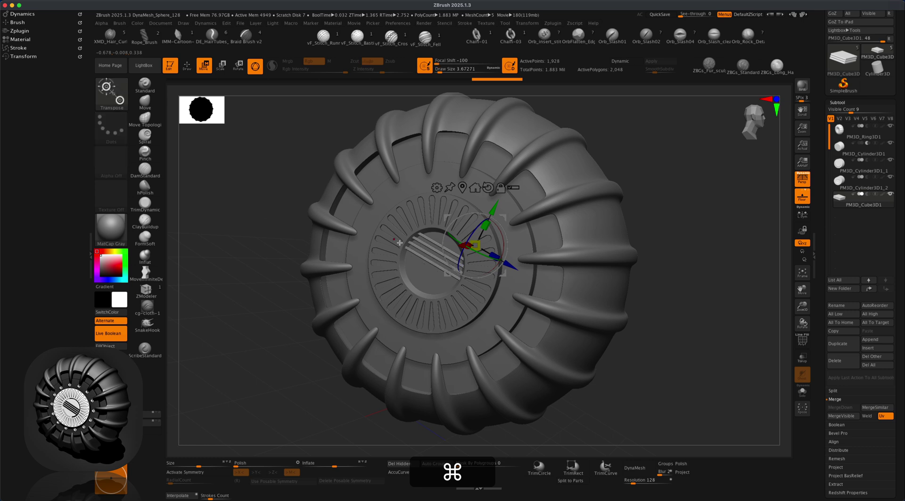
pyautogui.moveTo(496, 207); pyautogui.dragTo(497, 217)
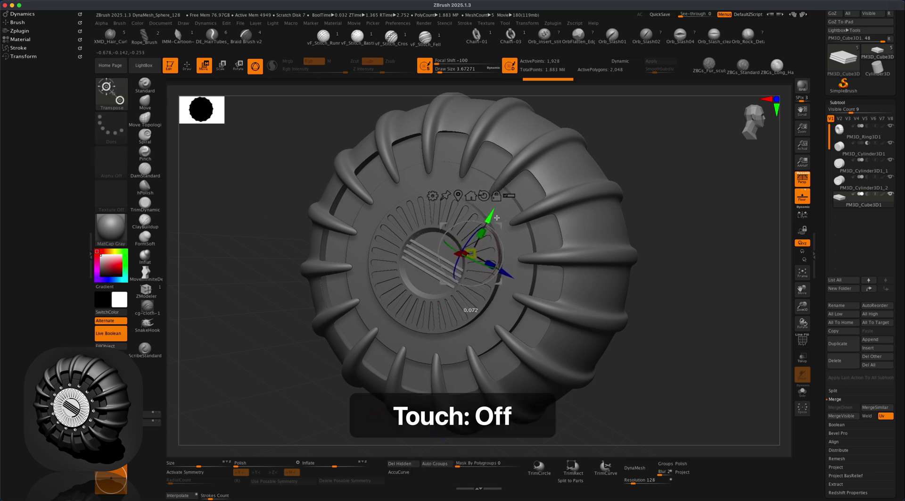
pyautogui.moveTo(693, 301); pyautogui.dragTo(684, 273)
pyautogui.keyDown('alt'); pyautogui.moveTo(649, 296); pyautogui.dragTo(646, 340); pyautogui.keyUp('alt')
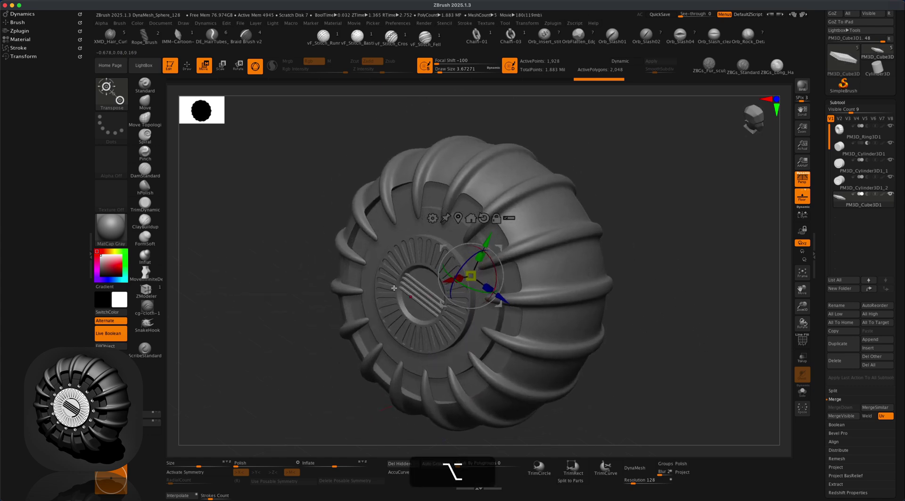
# - Return to Draw mode and make the flat disc behind the slotted hub the active subtool
pyautogui.click(188, 67)
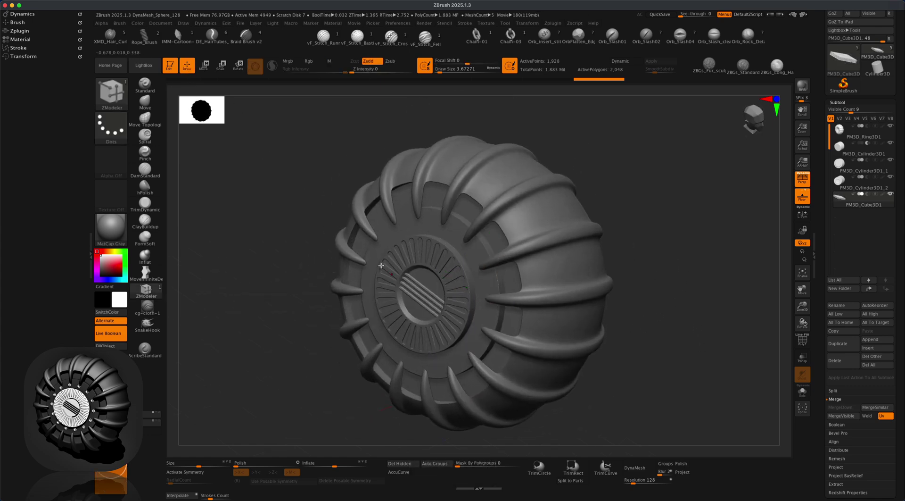
pyautogui.keyDown('alt'); pyautogui.click(385, 230); pyautogui.keyUp('alt')
pyautogui.moveTo(682, 295); pyautogui.dragTo(698, 294)
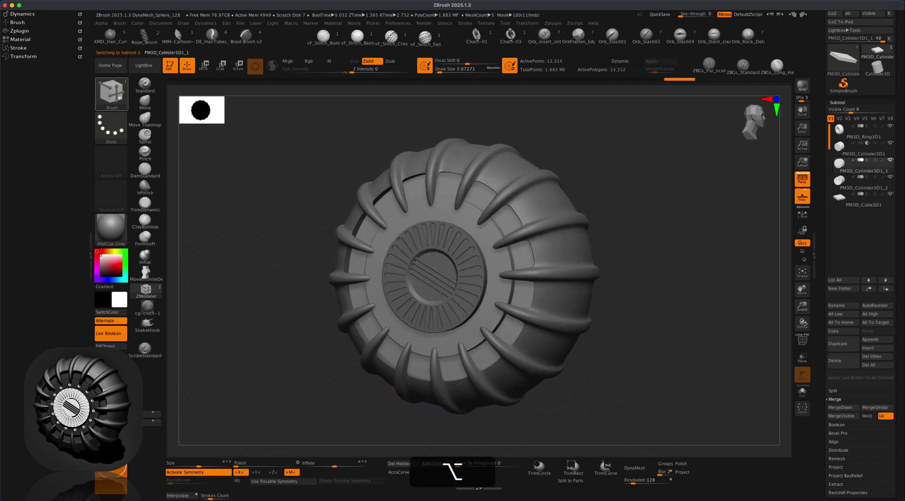
# - Switch to the IMM MachineParts insert brush and choose its RecessedDial01 mesh
pyautogui.click(119, 97)
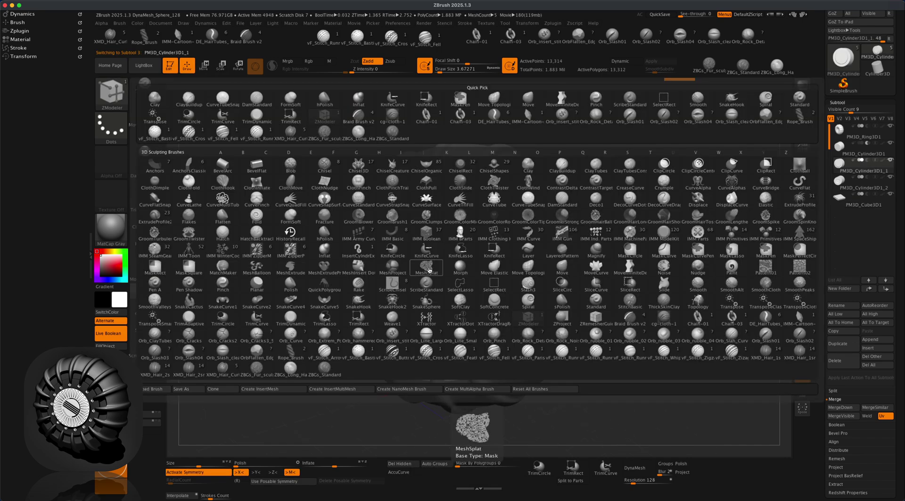
pyautogui.press('i')
pyautogui.click(629, 232)
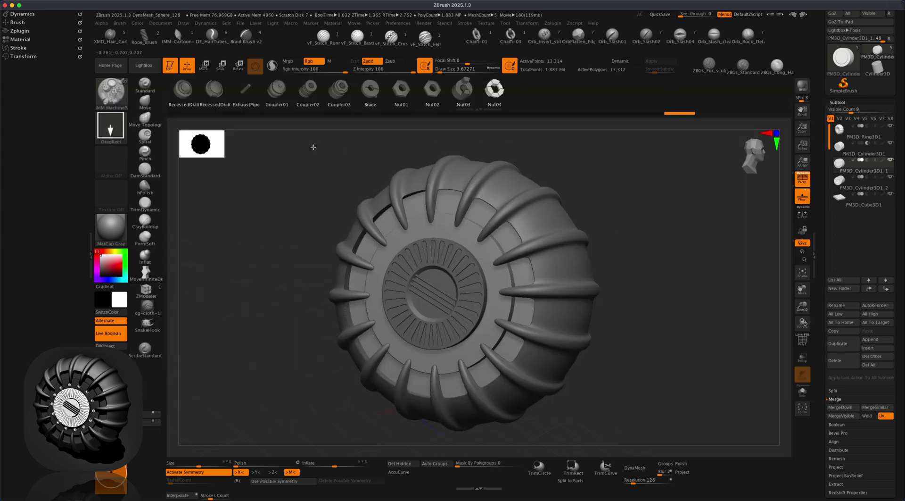
pyautogui.press('m')
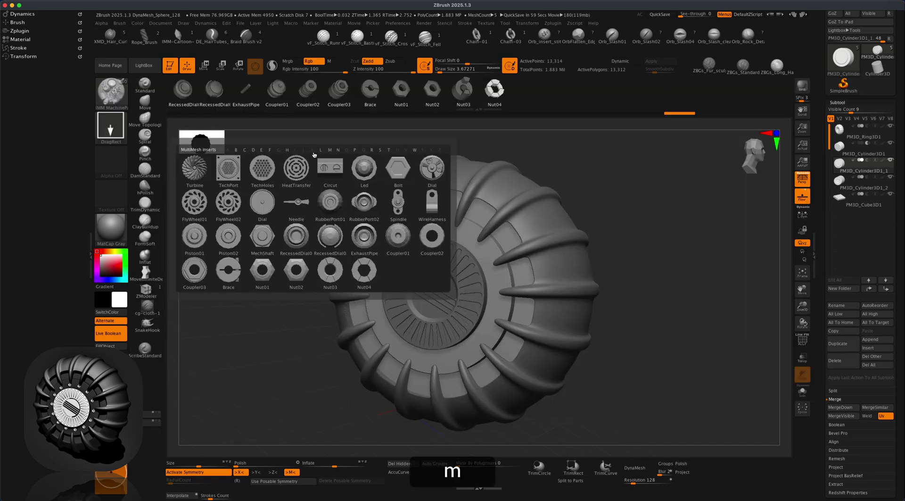
pyautogui.moveTo(398, 235)
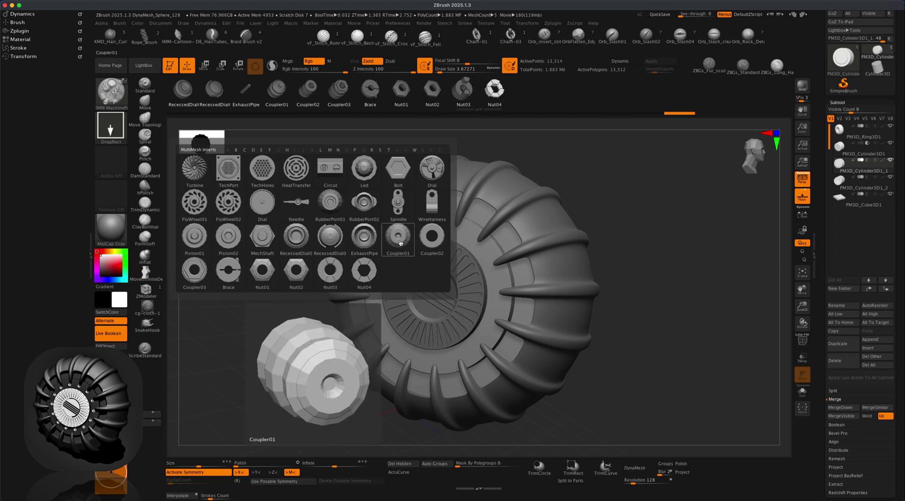
pyautogui.moveTo(289, 239)
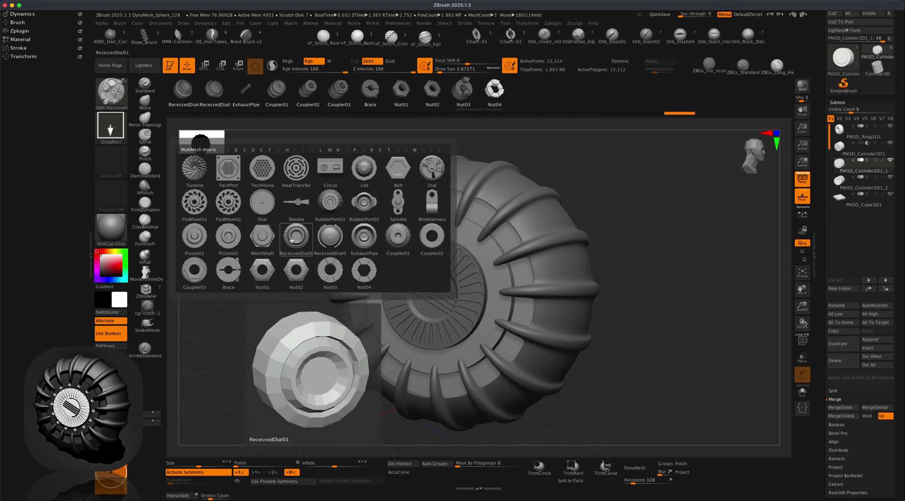
pyautogui.click(291, 239)
# - Try to place a dial on the disc around the hub, and delete the disc's lower subdivision levels
pyautogui.press('alt')
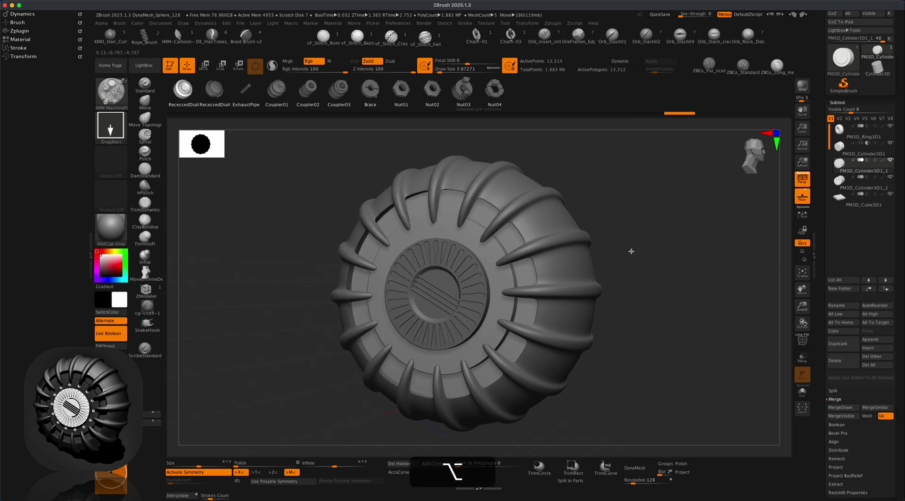
pyautogui.moveTo(643, 254); pyautogui.dragTo(646, 255)
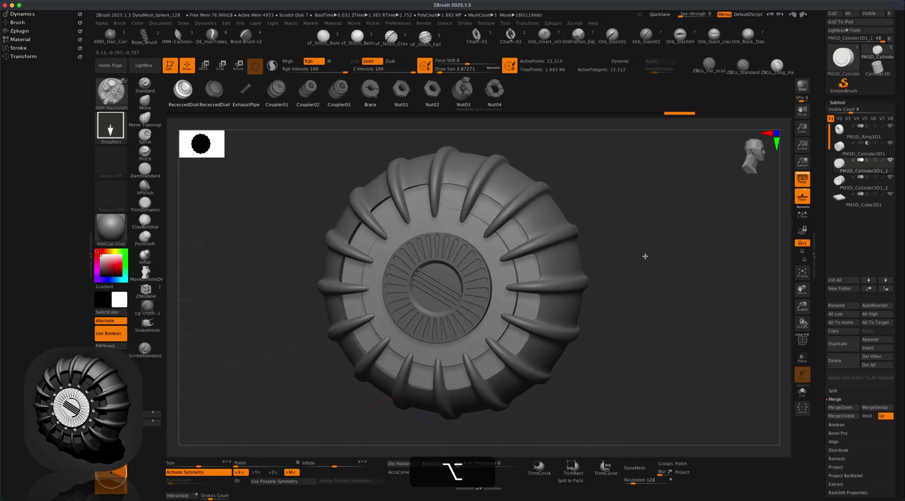
pyautogui.click(487, 246)
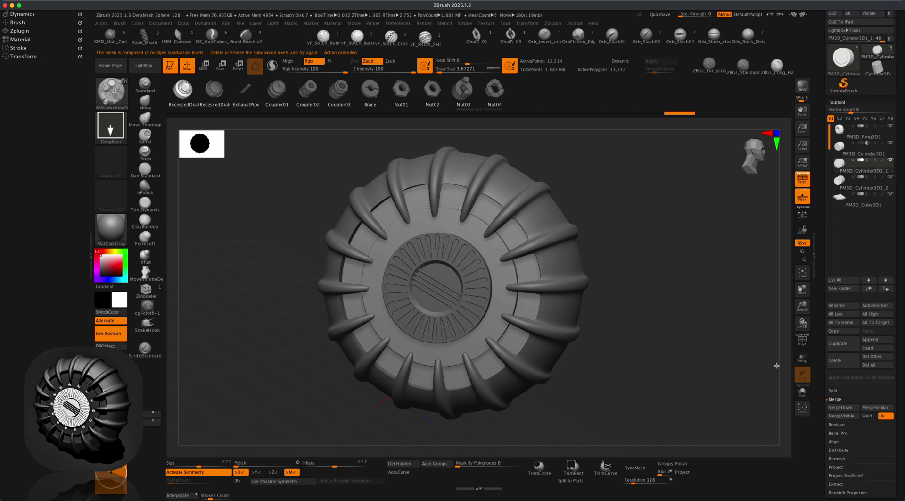
pyautogui.moveTo(900, 441); pyautogui.dragTo(900, 382)
pyautogui.click(846, 372)
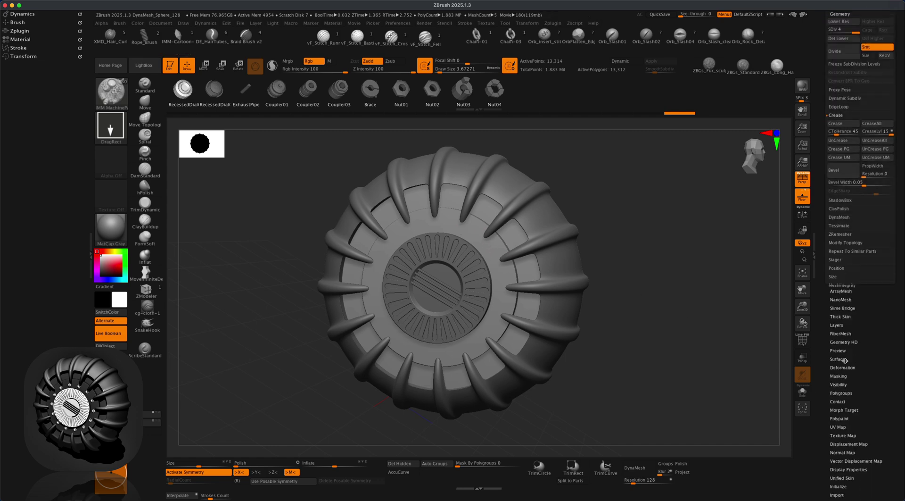
pyautogui.click(842, 39)
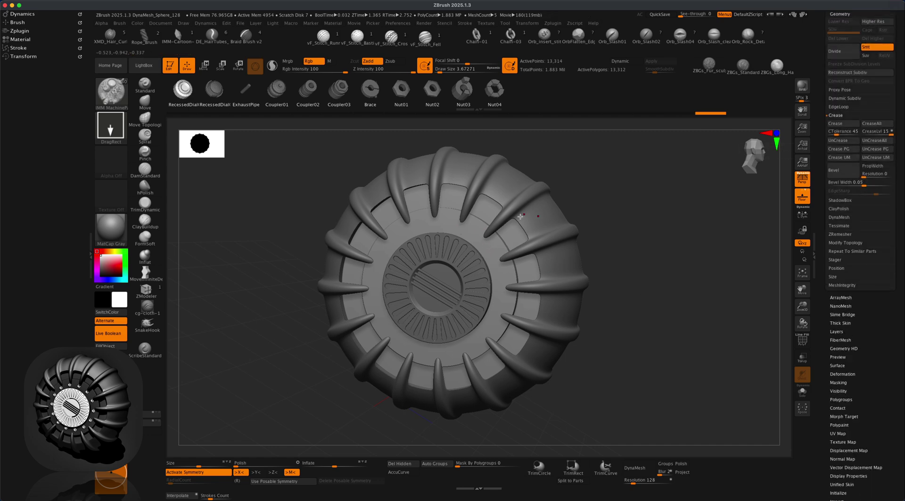
# - Try a single RecessedDial01 insert on the disc beside the slotted hub and undo it
pyautogui.moveTo(489, 247); pyautogui.dragTo(493, 257)
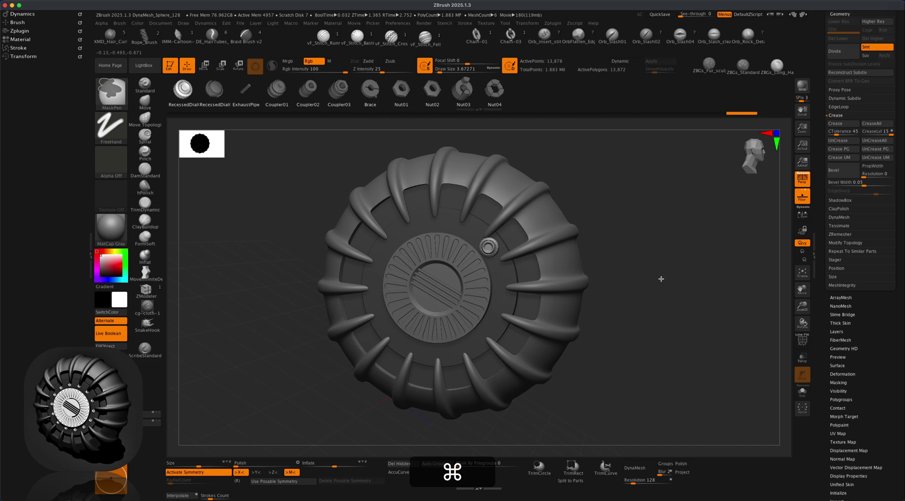
pyautogui.press('alt+super+z')
# - Enable radial X symmetry with a count of 14 and insert a ring of small RecessedDial01 bolts around the hub
pyautogui.moveTo(678, 292)
pyautogui.mouseDown()
pyautogui.moveTo(697, 289)
pyautogui.moveTo(689, 285)
pyautogui.mouseUp()
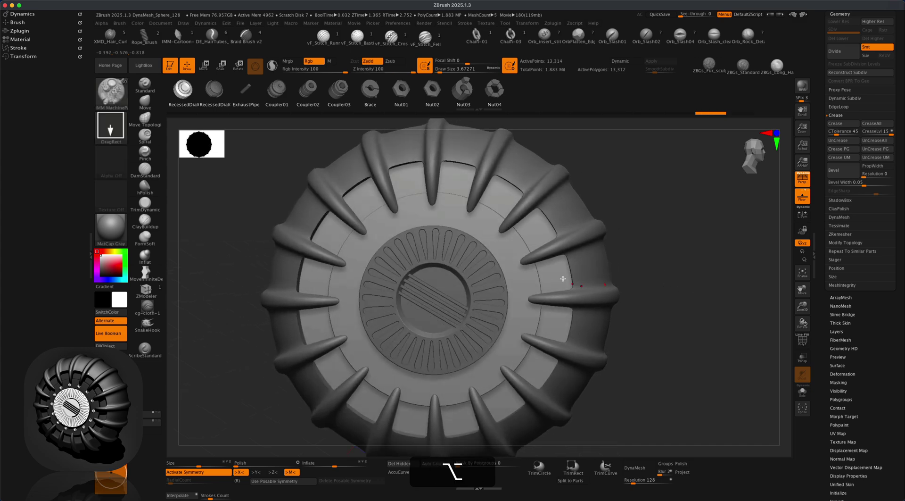
pyautogui.keyDown('alt'); pyautogui.moveTo(707, 252); pyautogui.dragTo(714, 261); pyautogui.keyUp('alt')
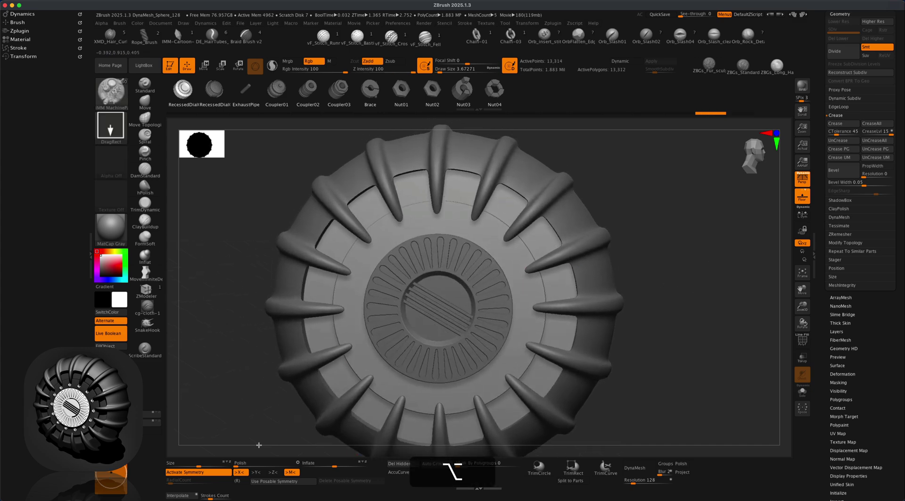
pyautogui.click(240, 481)
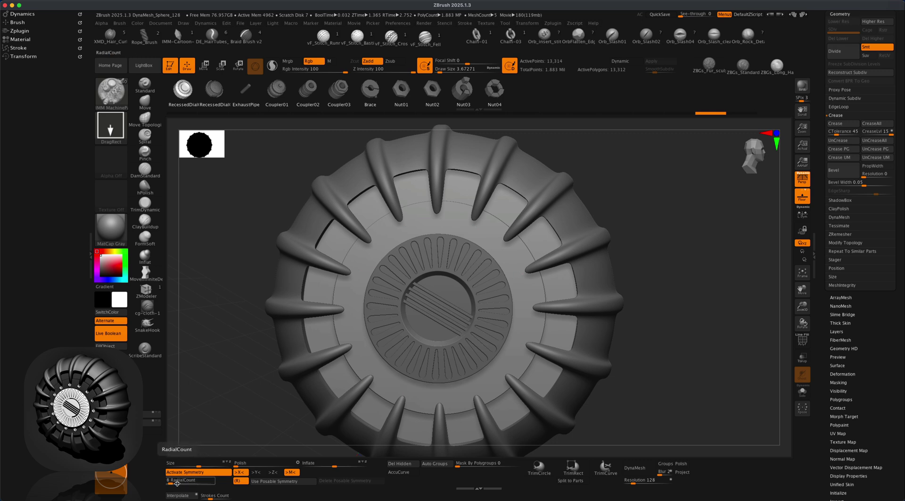
pyautogui.moveTo(171, 482); pyautogui.dragTo(174, 482)
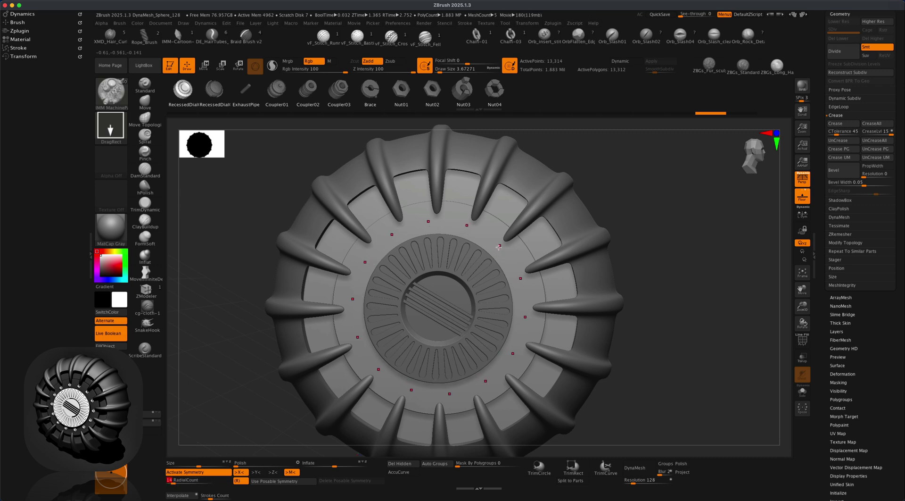
pyautogui.moveTo(498, 247); pyautogui.dragTo(505, 249)
pyautogui.moveTo(667, 289); pyautogui.dragTo(691, 295)
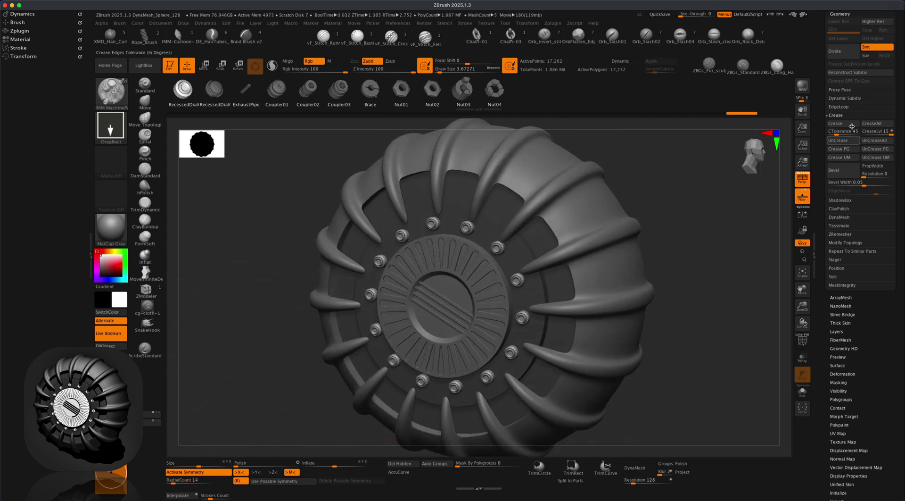
# - Split the unmasked bolt ring off the hub disc into its own subtool and make it active
pyautogui.scroll(3, 893, 311)
pyautogui.click(837, 119)
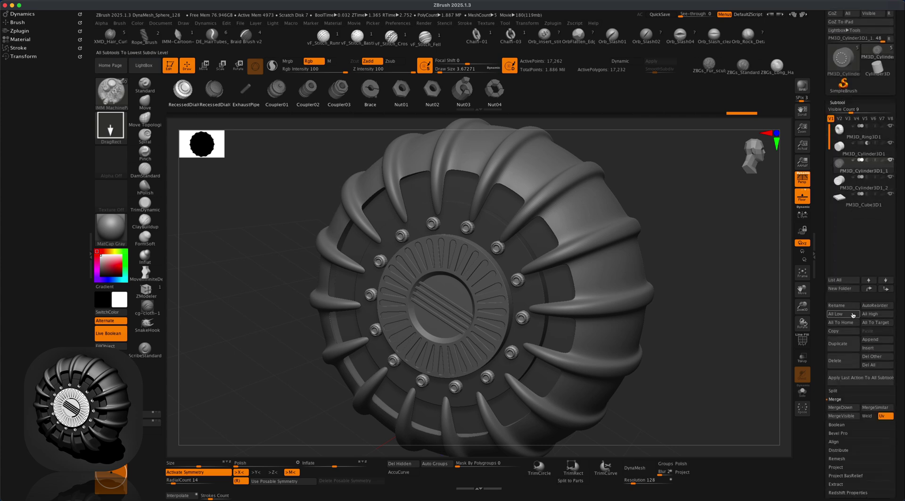
pyautogui.click(845, 390)
pyautogui.click(847, 407)
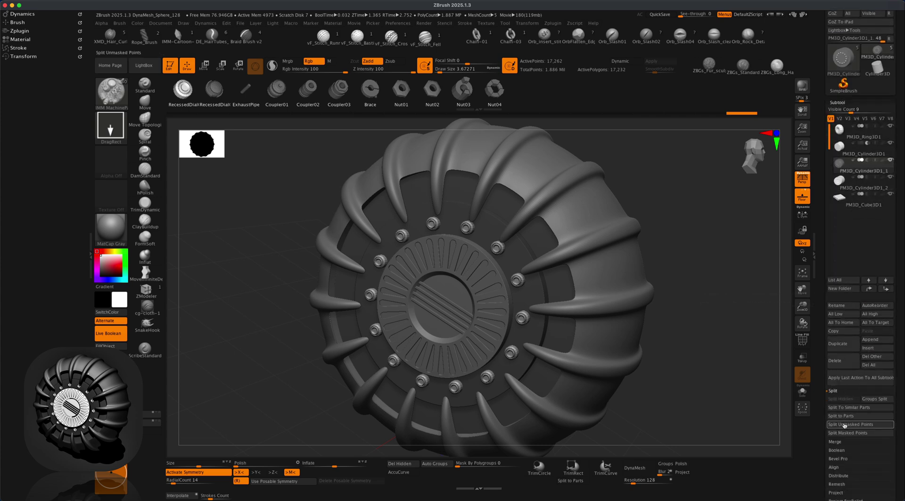
pyautogui.click(848, 181)
pyautogui.moveTo(687, 273); pyautogui.dragTo(679, 303)
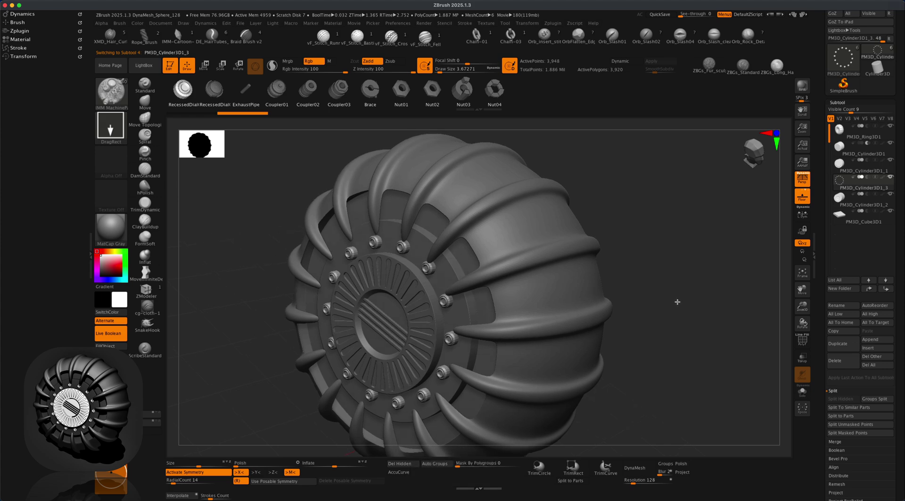
# - Subdivide the bolt ring twice and, with symmetry off, shift it slightly along the wheel's axis
pyautogui.press('super+d')
pyautogui.press('super+d')
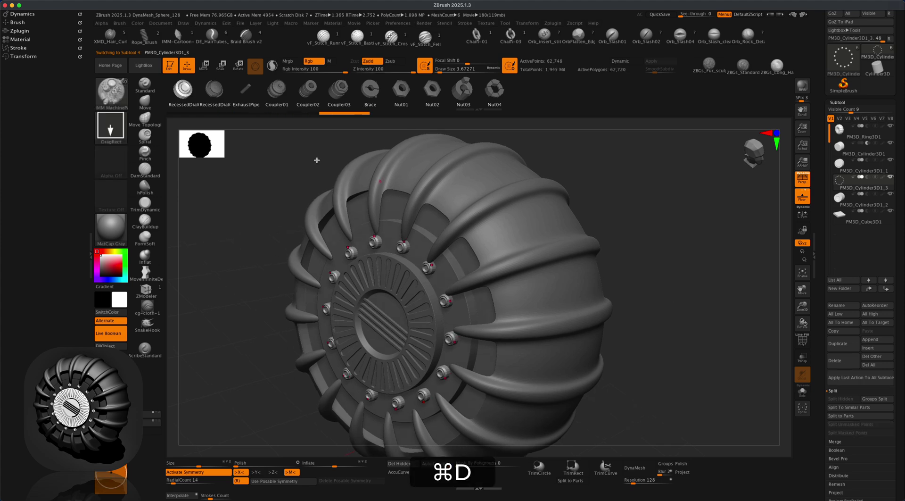
pyautogui.click(210, 72)
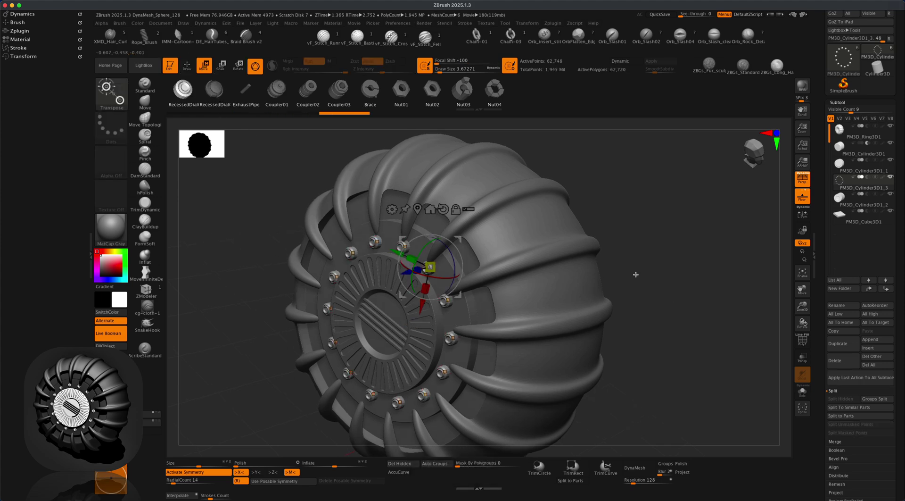
pyautogui.press('x')
pyautogui.moveTo(649, 271); pyautogui.dragTo(606, 281)
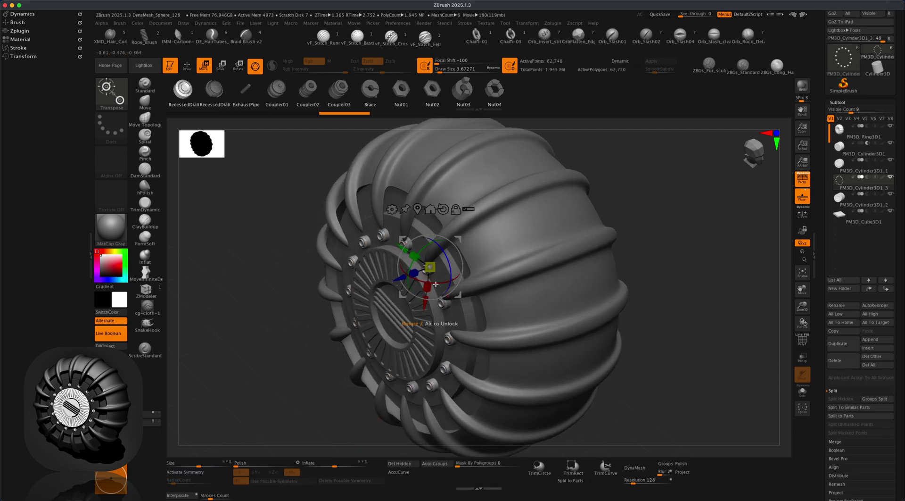
pyautogui.moveTo(398, 278); pyautogui.dragTo(400, 277)
# - Delete the bolt ring's lower subdivision levels, mirror and weld it to the wheel's other side, and return to Draw mode
pyautogui.scroll(-5, 847, 338)
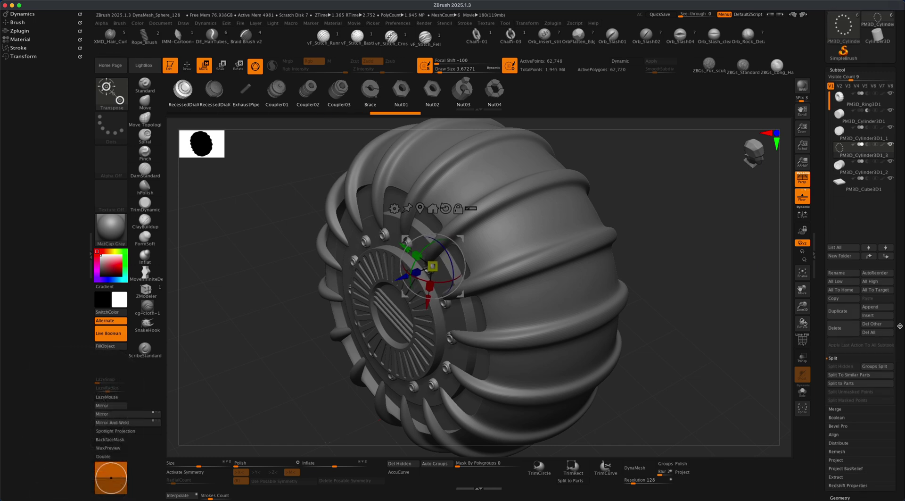
pyautogui.click(847, 337)
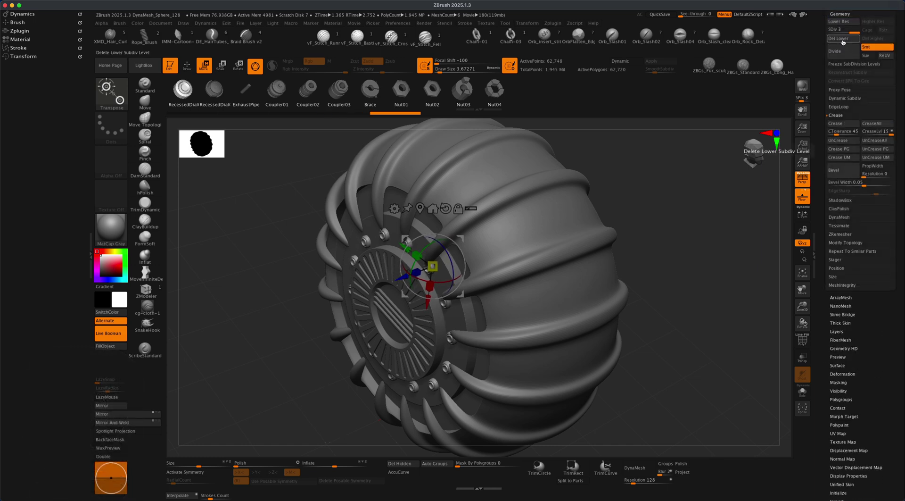
pyautogui.click(139, 423)
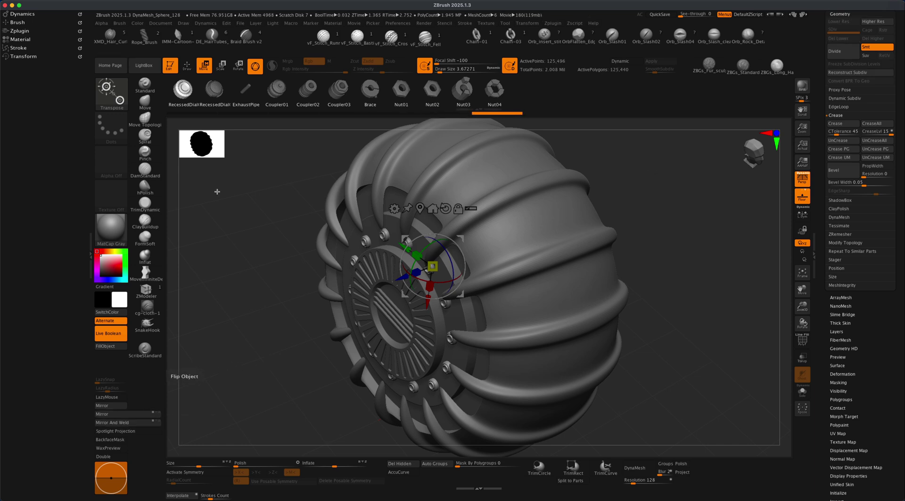
pyautogui.click(188, 65)
# - Preview the whole wheel with a shadowed render and switch the active material to GradientSky
pyautogui.keyDown('alt'); pyautogui.moveTo(284, 338); pyautogui.dragTo(318, 357); pyautogui.keyUp('alt')
pyautogui.keyDown('alt'); pyautogui.moveTo(602, 390); pyautogui.dragTo(600, 345); pyautogui.keyUp('alt')
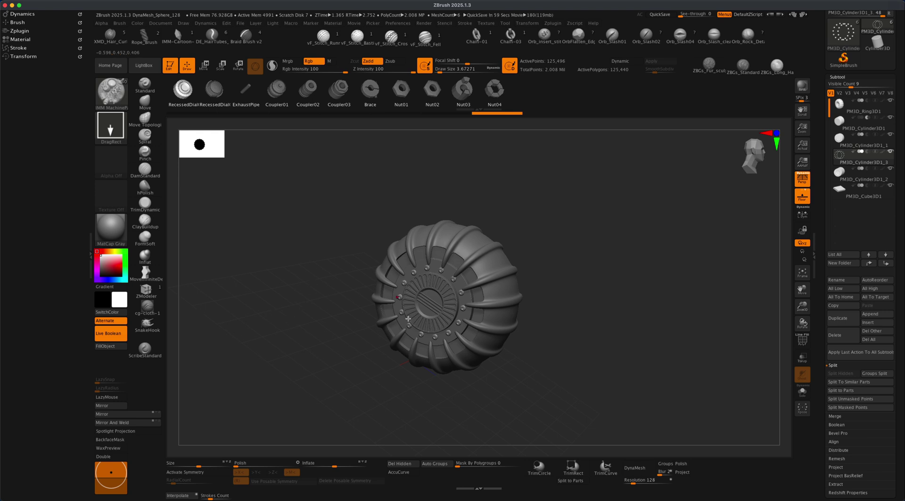
pyautogui.moveTo(588, 337)
pyautogui.mouseDown()
pyautogui.moveTo(594, 333)
pyautogui.moveTo(585, 343)
pyautogui.mouseUp()
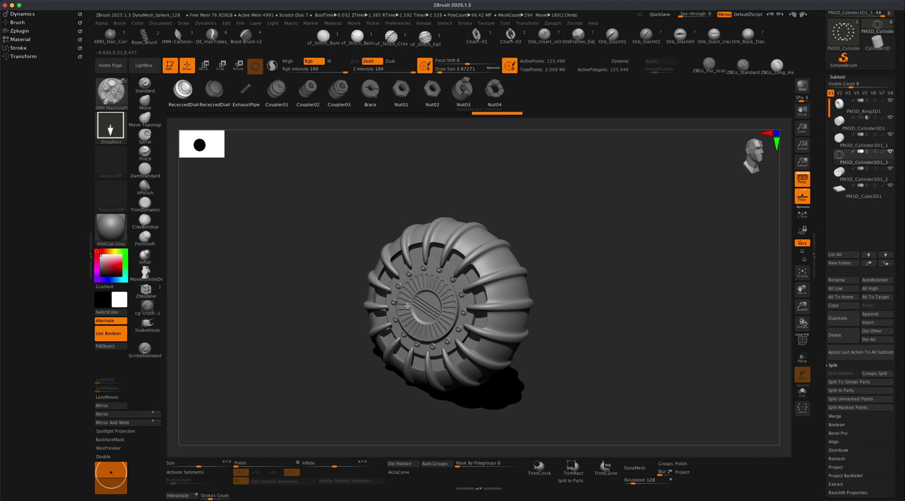
pyautogui.click(105, 229)
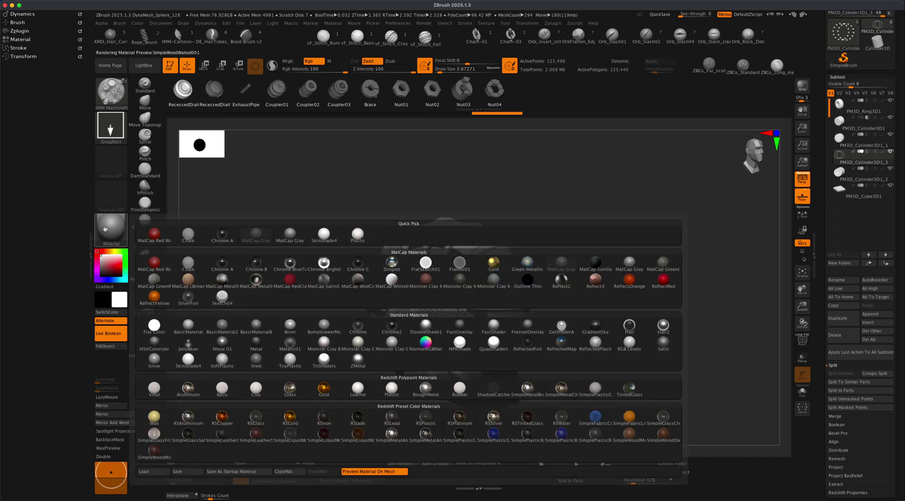
pyautogui.click(360, 359)
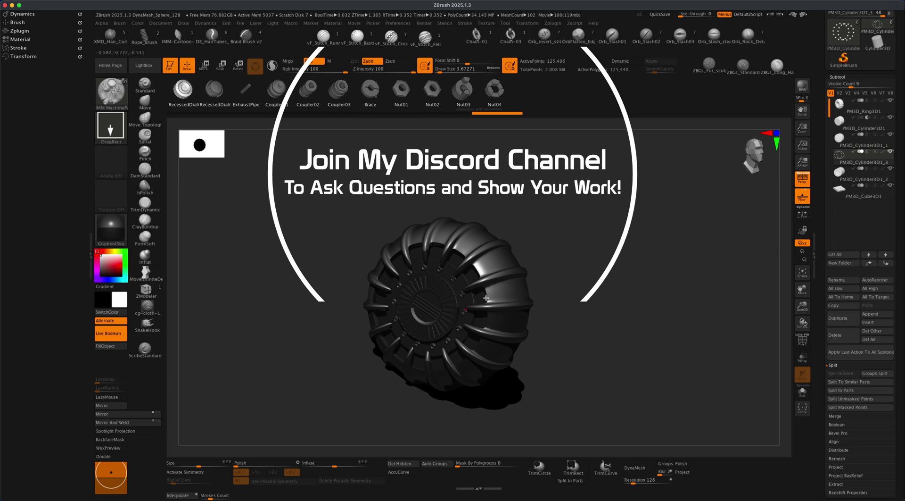
# - Fill the tyre with GradientSky using the Standard brush's material-only channel at Rgb Intensity 100
pyautogui.keyDown('alt'); pyautogui.click(447, 273); pyautogui.keyUp('alt')
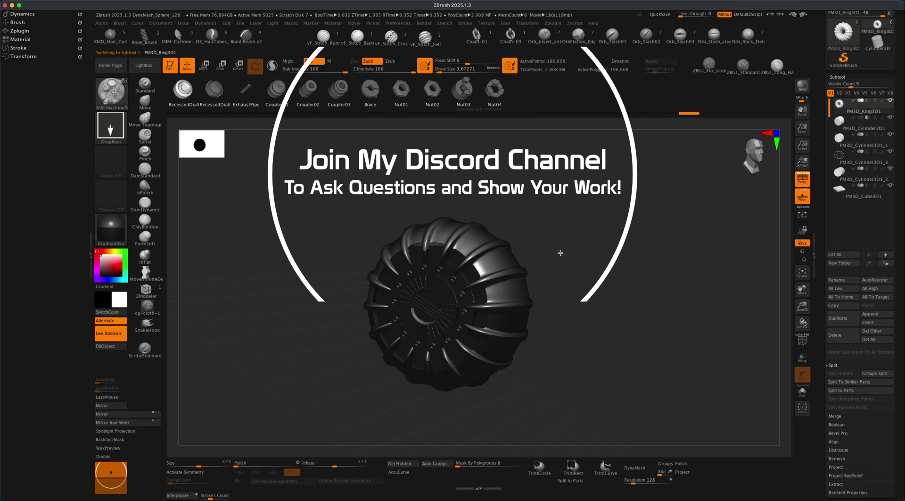
pyautogui.moveTo(559, 253); pyautogui.dragTo(563, 254)
pyautogui.moveTo(267, 260); pyautogui.dragTo(269, 263)
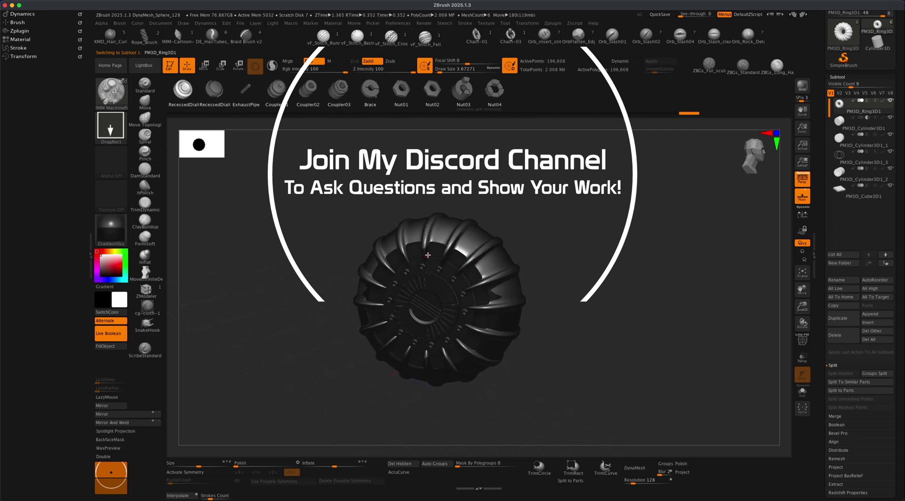
pyautogui.click(144, 85)
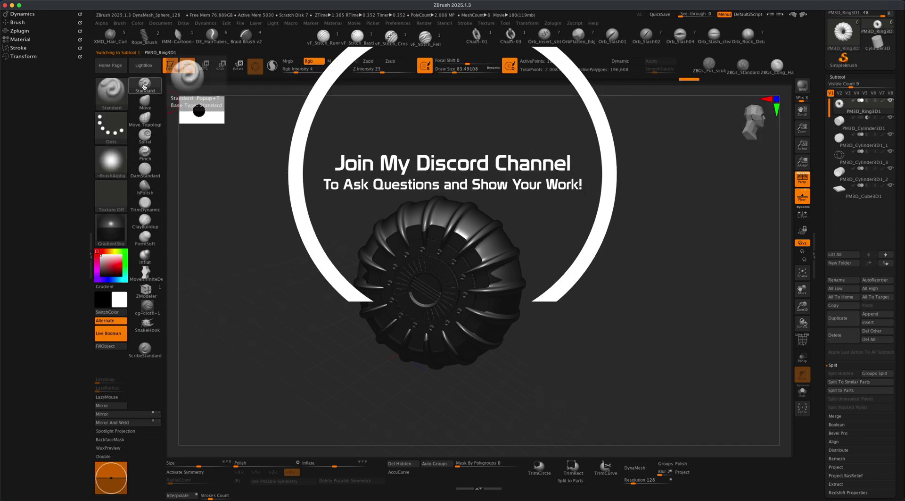
pyautogui.click(331, 62)
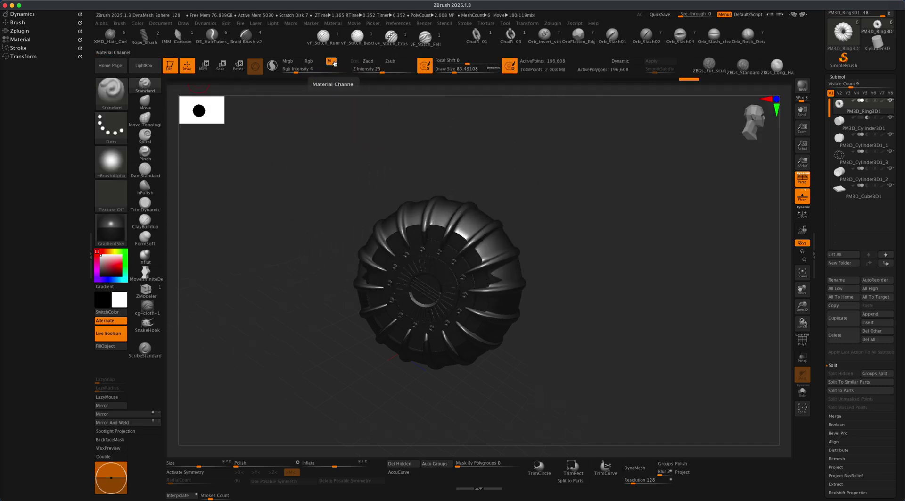
pyautogui.moveTo(294, 71); pyautogui.dragTo(335, 72)
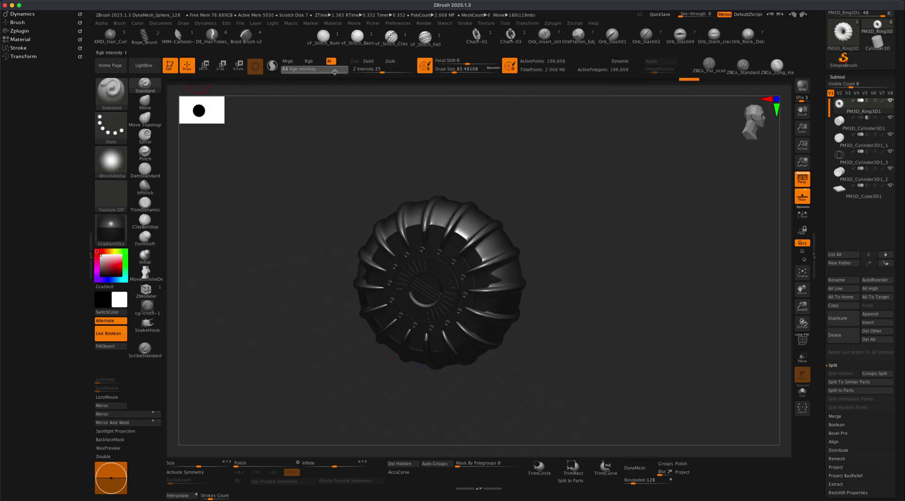
pyautogui.click(105, 345)
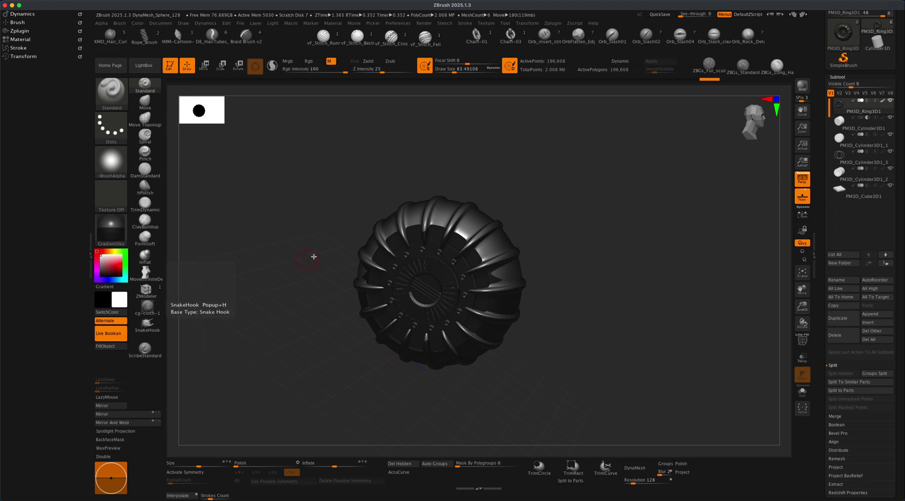
pyautogui.moveTo(883, 103)
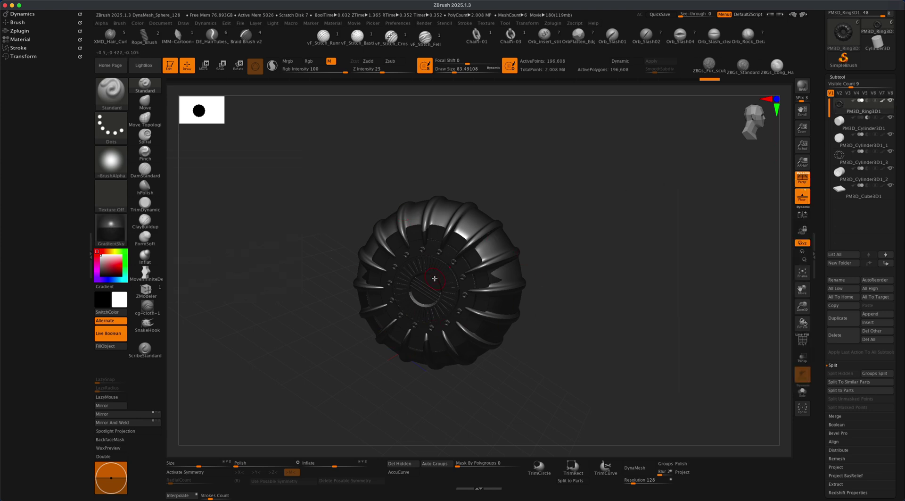
# - Choose the FastOverlay material and fill the ribbed tyre with it
pyautogui.click(113, 229)
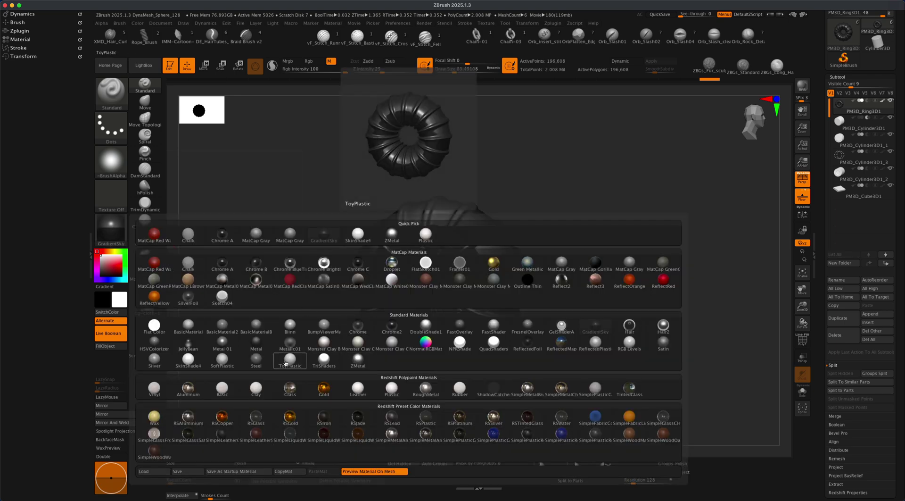
pyautogui.click(463, 327)
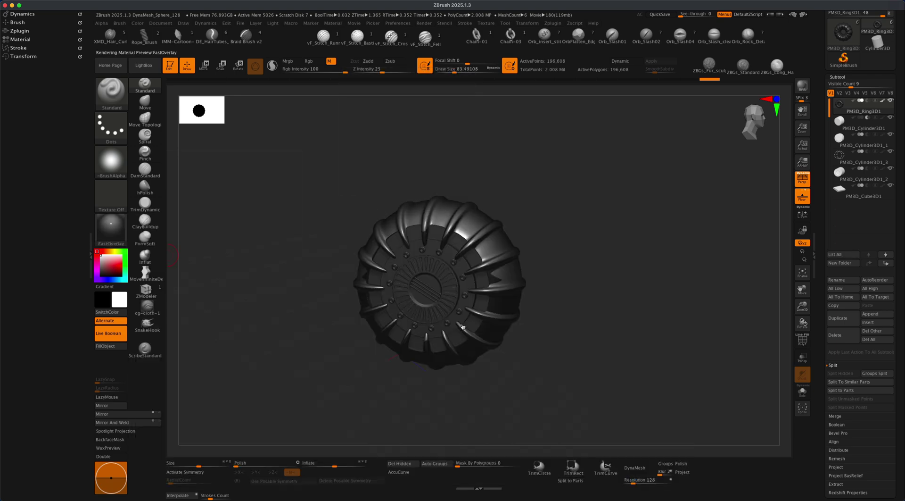
pyautogui.moveTo(528, 274)
pyautogui.mouseDown()
pyautogui.moveTo(612, 299)
pyautogui.moveTo(581, 303)
pyautogui.mouseUp()
pyautogui.moveTo(560, 256); pyautogui.dragTo(503, 230)
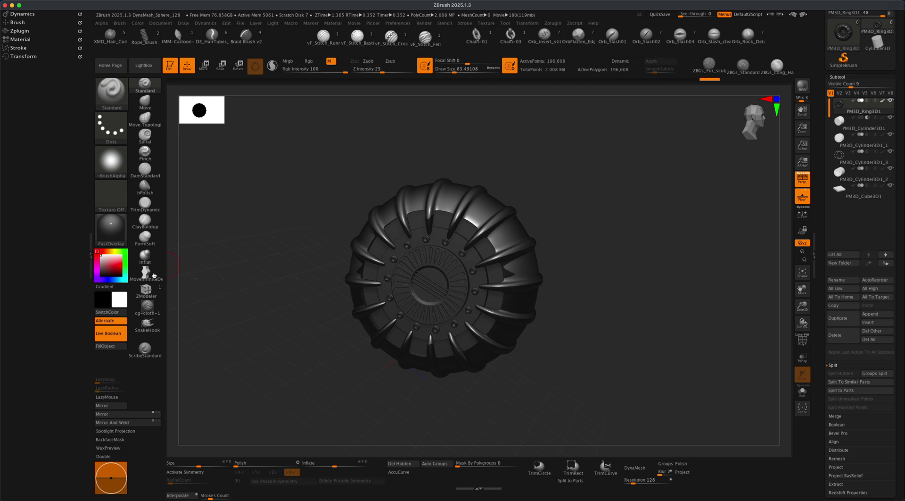
pyautogui.click(116, 347)
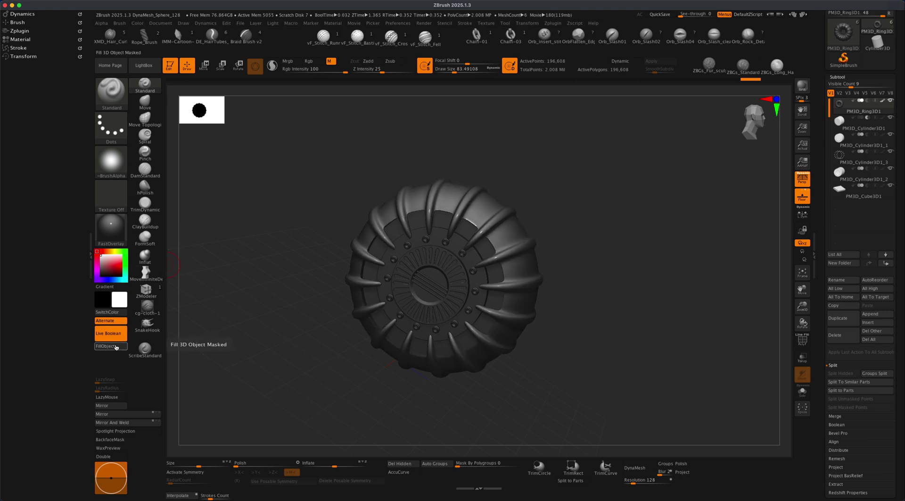
pyautogui.keyDown('alt'); pyautogui.moveTo(586, 320); pyautogui.dragTo(588, 307); pyautogui.keyUp('alt')
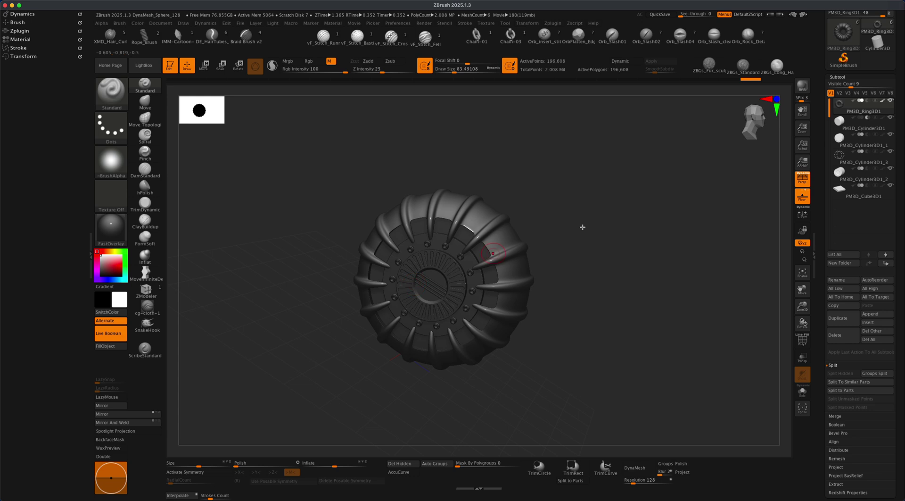
# - Fill the remaining subtools with FastOverlay: the cutting cylinder, hub disc, bolt ring, slotted hub and recessed bars
pyautogui.click(841, 123)
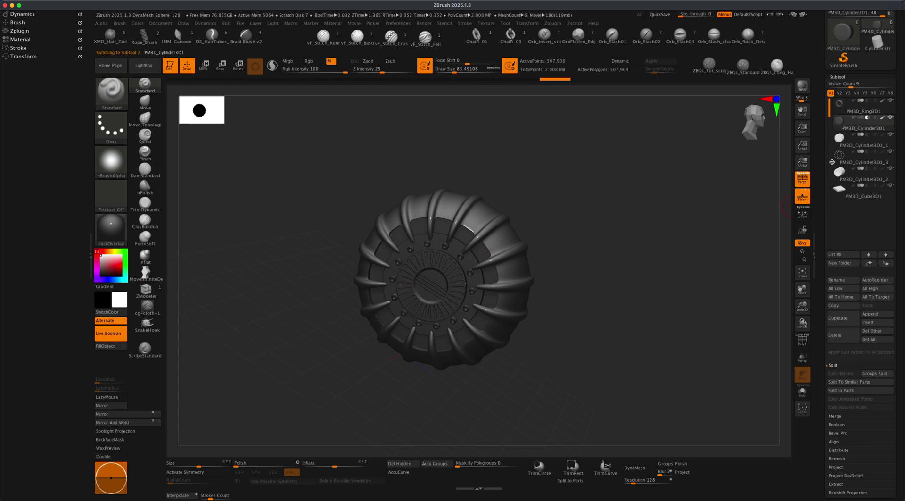
pyautogui.click(848, 142)
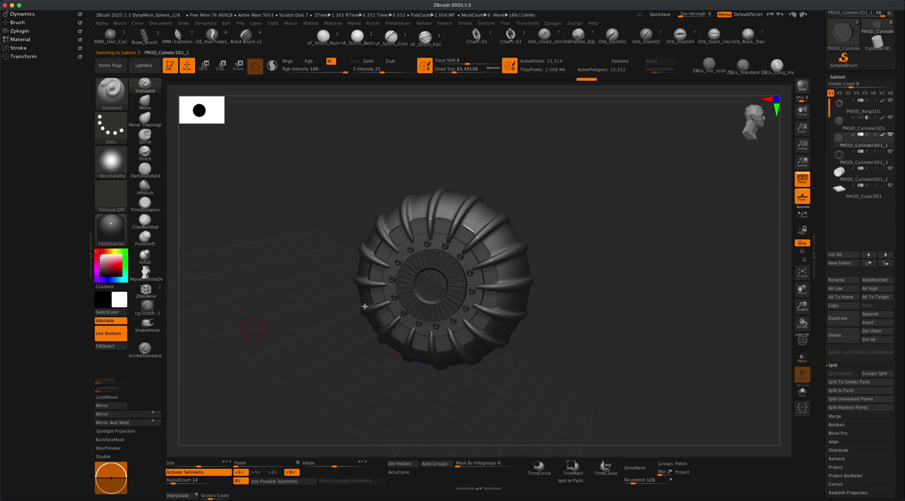
pyautogui.click(843, 157)
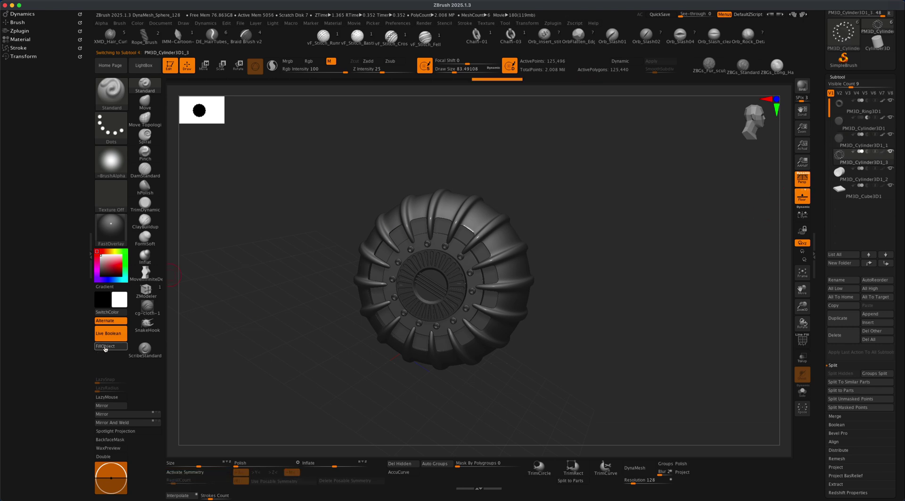
pyautogui.click(842, 174)
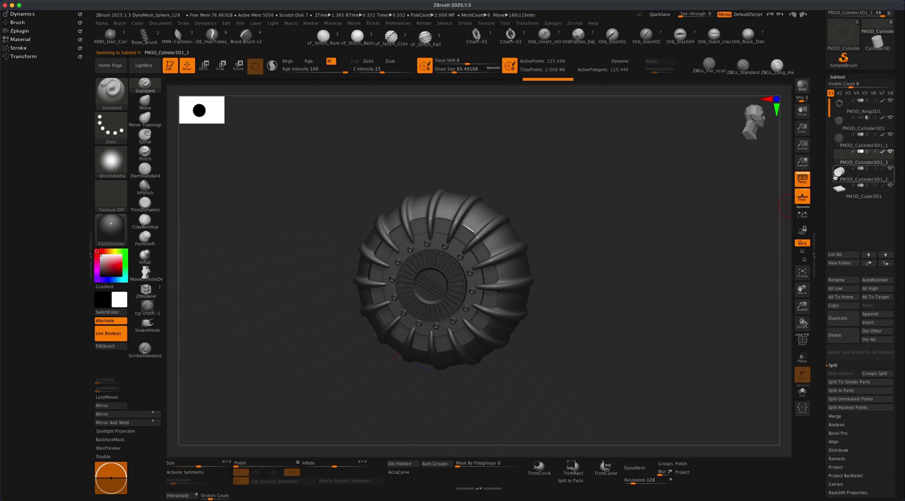
pyautogui.click(114, 348)
pyautogui.click(839, 190)
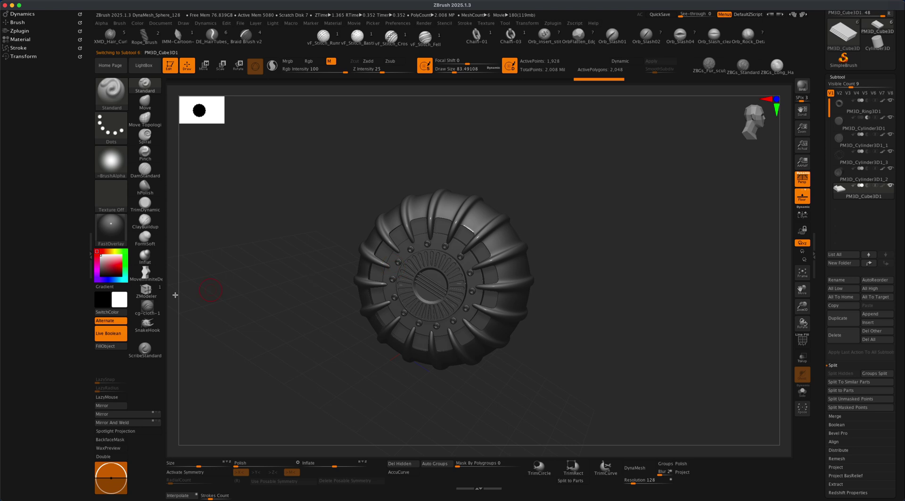
pyautogui.click(113, 346)
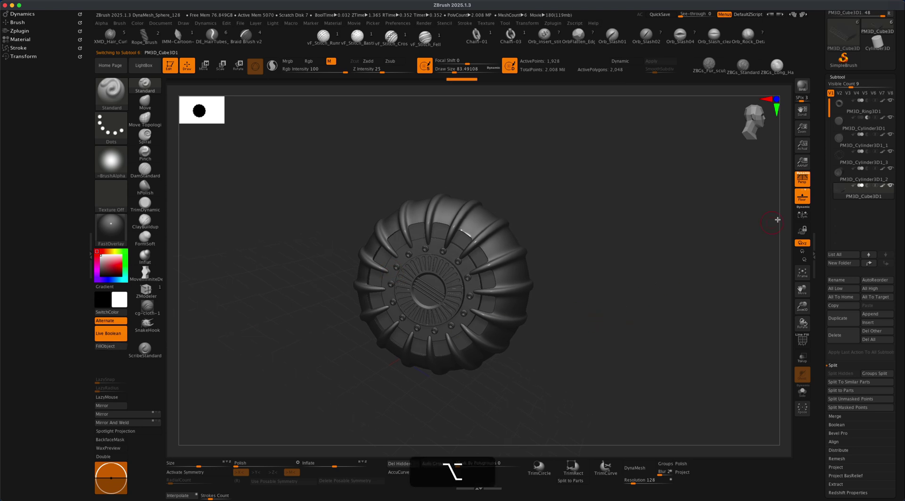
# - Select the slotted hub and fill it with the GelShaderA material
pyautogui.keyDown('alt'); pyautogui.click(453, 272); pyautogui.keyUp('alt')
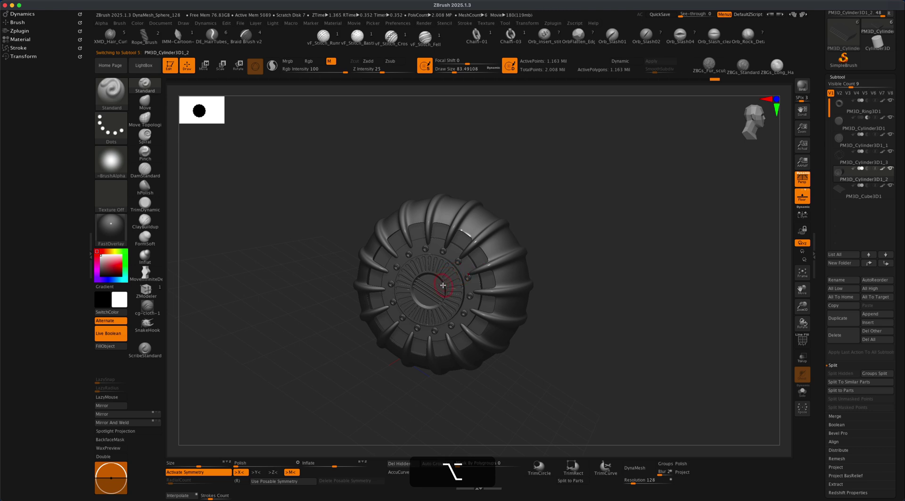
pyautogui.click(111, 229)
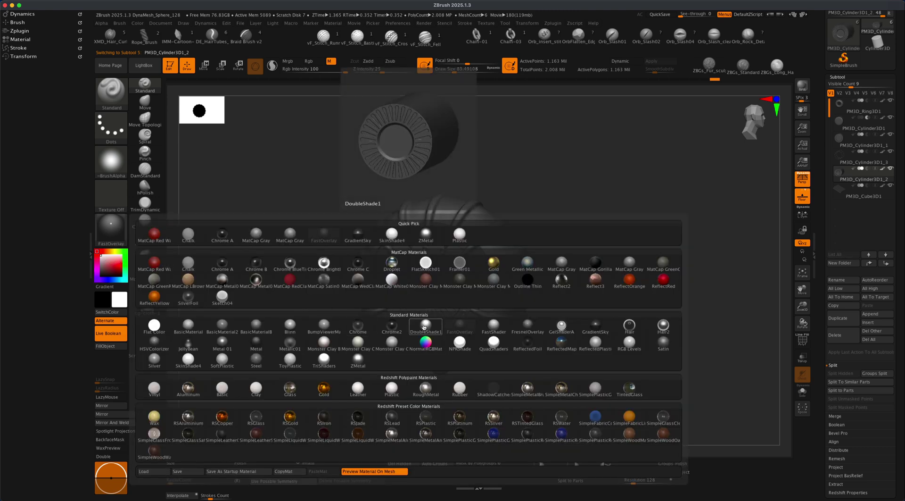
pyautogui.click(562, 324)
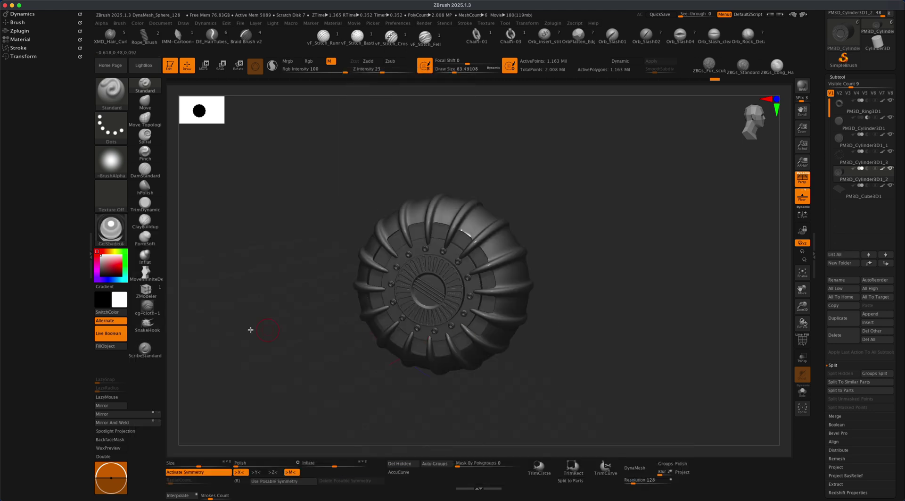
pyautogui.click(112, 346)
pyautogui.moveTo(334, 345)
pyautogui.keyDown('alt'); pyautogui.mouseDown()
pyautogui.moveTo(345, 338)
pyautogui.moveTo(349, 347)
pyautogui.mouseUp(); pyautogui.keyUp('alt')
pyautogui.keyDown('alt'); pyautogui.moveTo(504, 292); pyautogui.dragTo(488, 226); pyautogui.keyUp('alt')
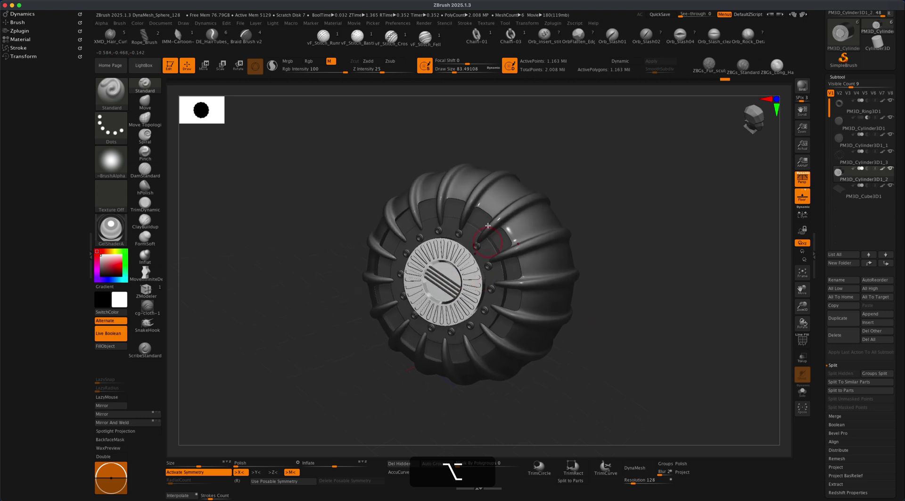
pyautogui.keyDown('alt'); pyautogui.moveTo(615, 304); pyautogui.dragTo(507, 287); pyautogui.keyUp('alt')
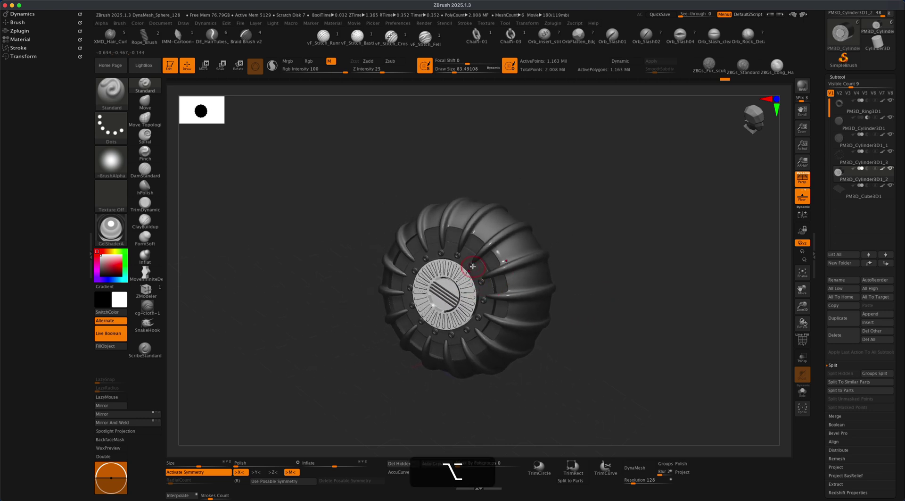
# - Select the bolt ring around the hub and fill it with GelShaderA
pyautogui.keyDown('alt'); pyautogui.click(473, 266); pyautogui.keyUp('alt')
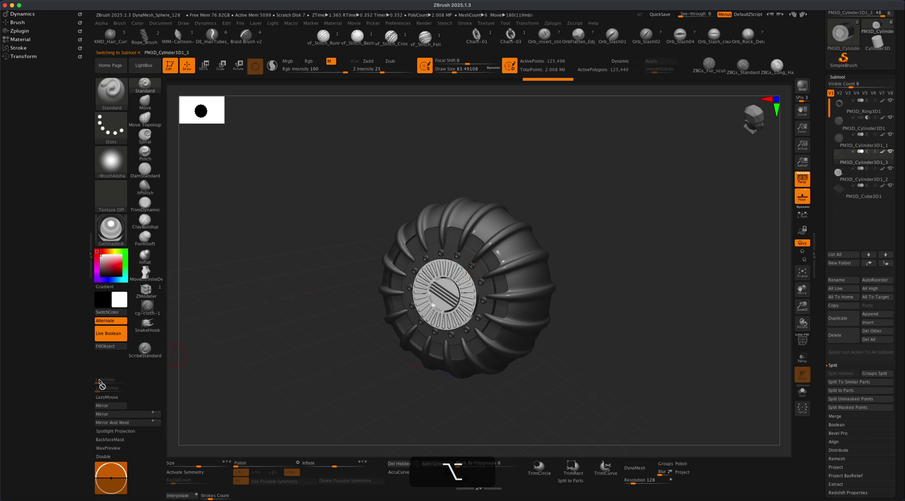
pyautogui.moveTo(267, 351); pyautogui.dragTo(275, 337)
pyautogui.moveTo(621, 295); pyautogui.dragTo(608, 311)
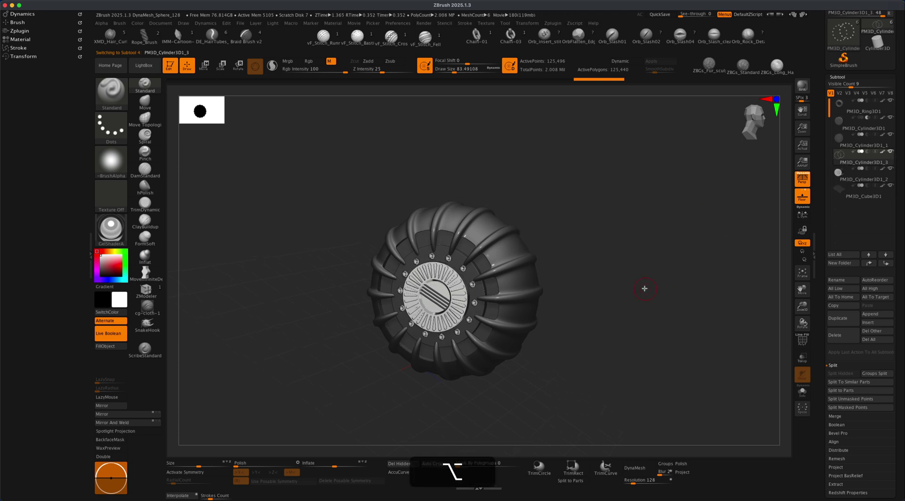